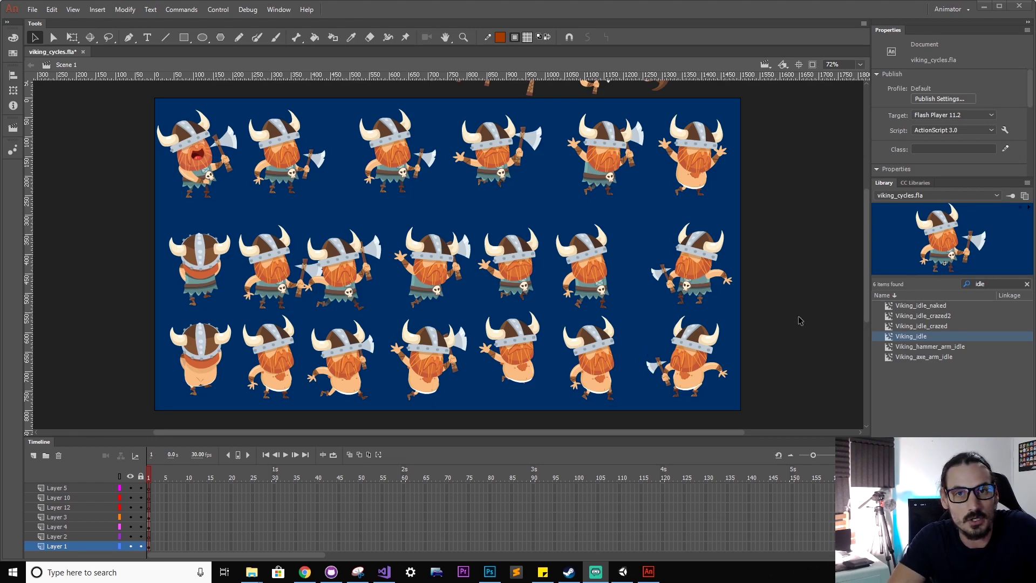
Step: Maximize the SWF preview and zoom in twice on the animating vikings
scroll(788, 323, down, 1)
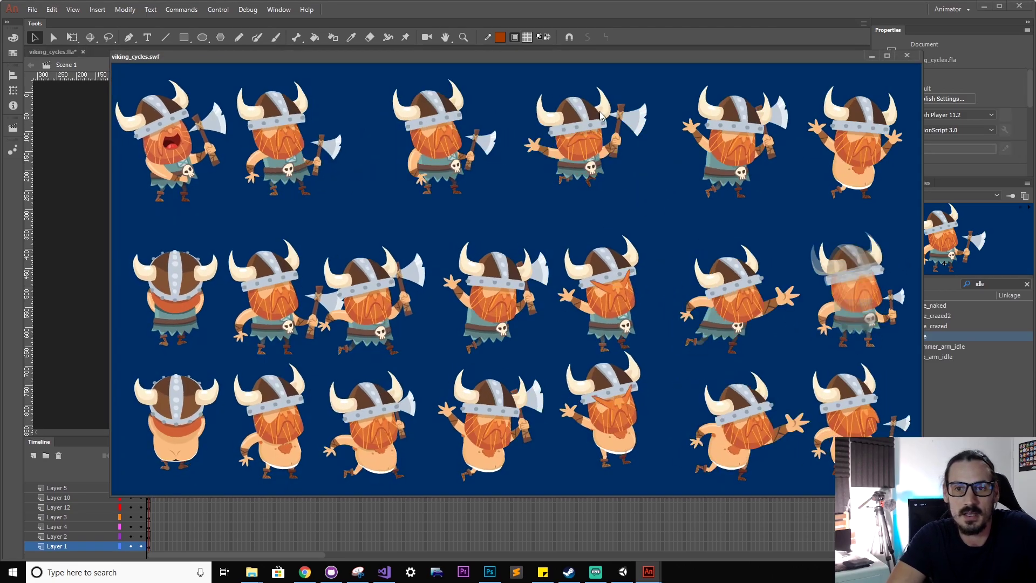
click(888, 56)
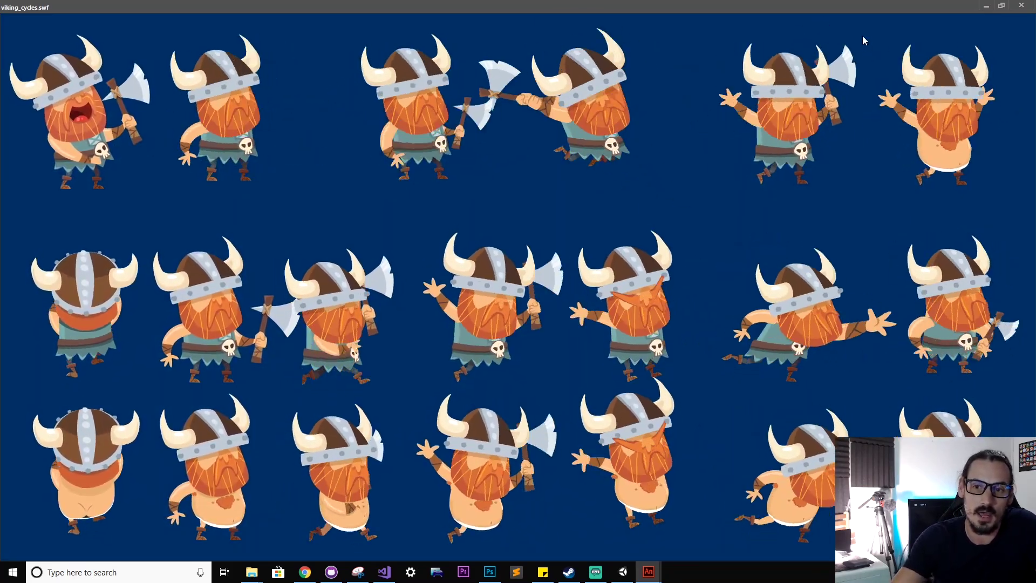
right_click(475, 306)
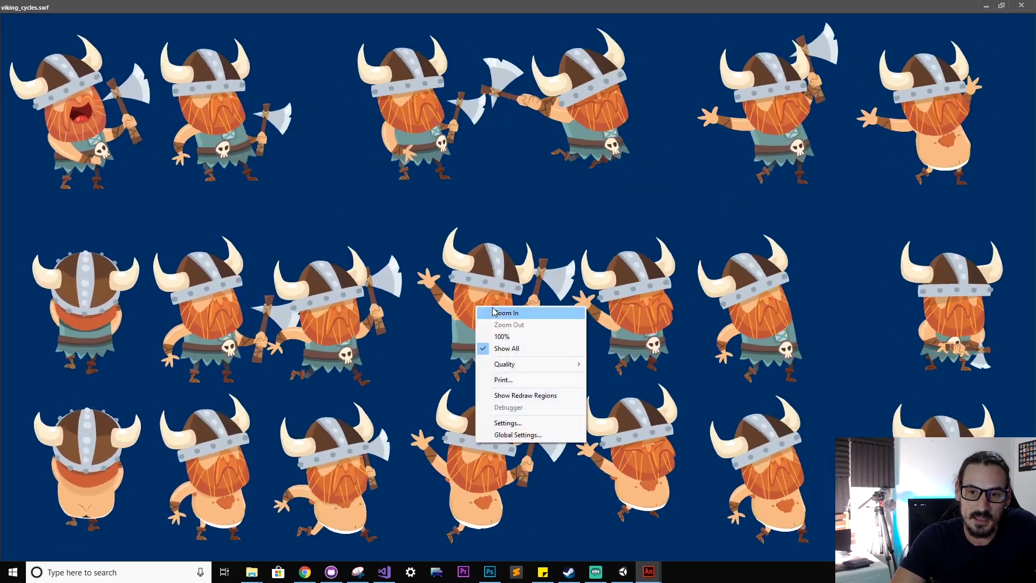
click(505, 314)
right_click(502, 306)
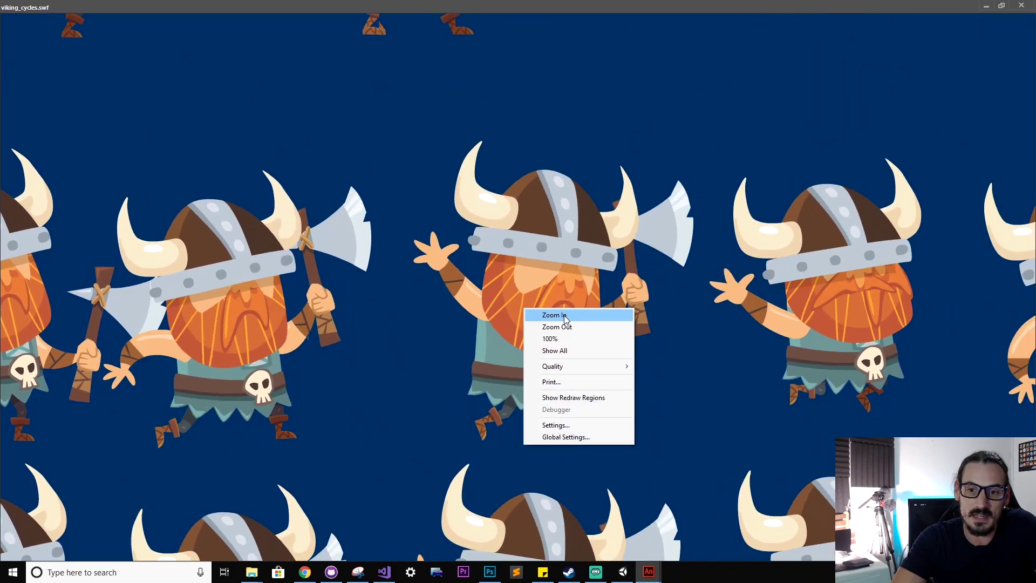
click(562, 314)
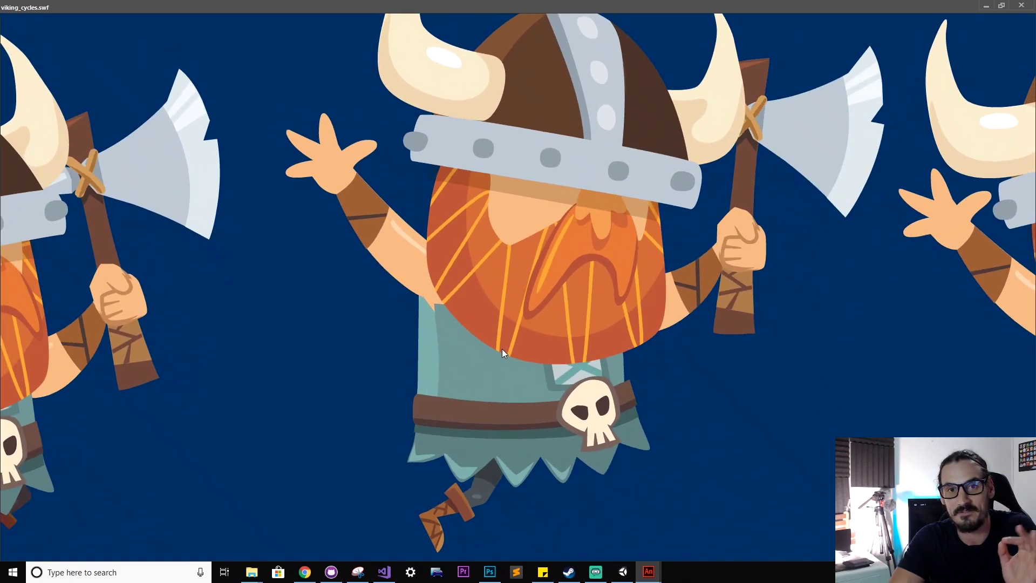
Step: Zoom out twice to see many vikings, then close the Flash Player preview
right_click(535, 308)
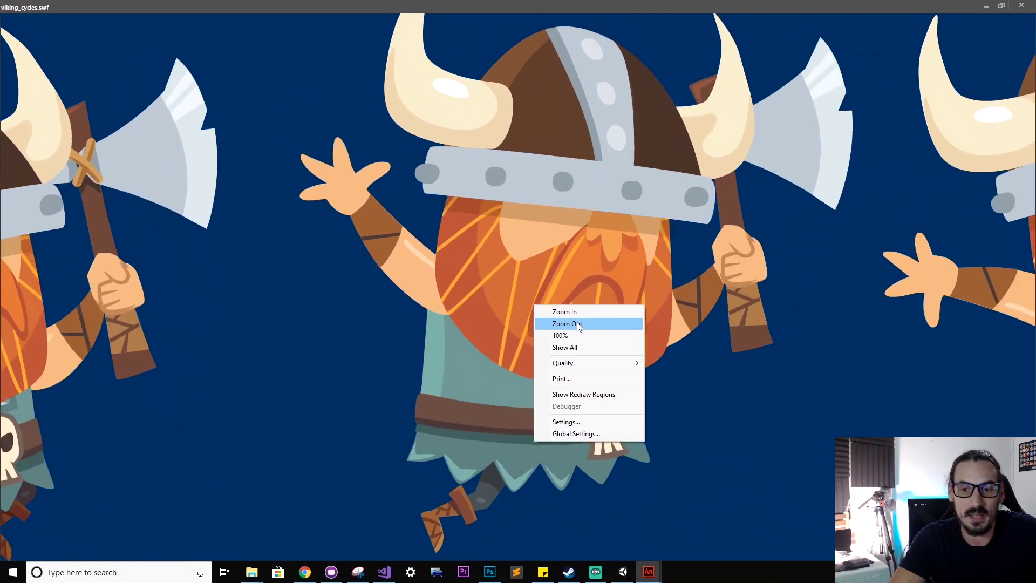
click(573, 324)
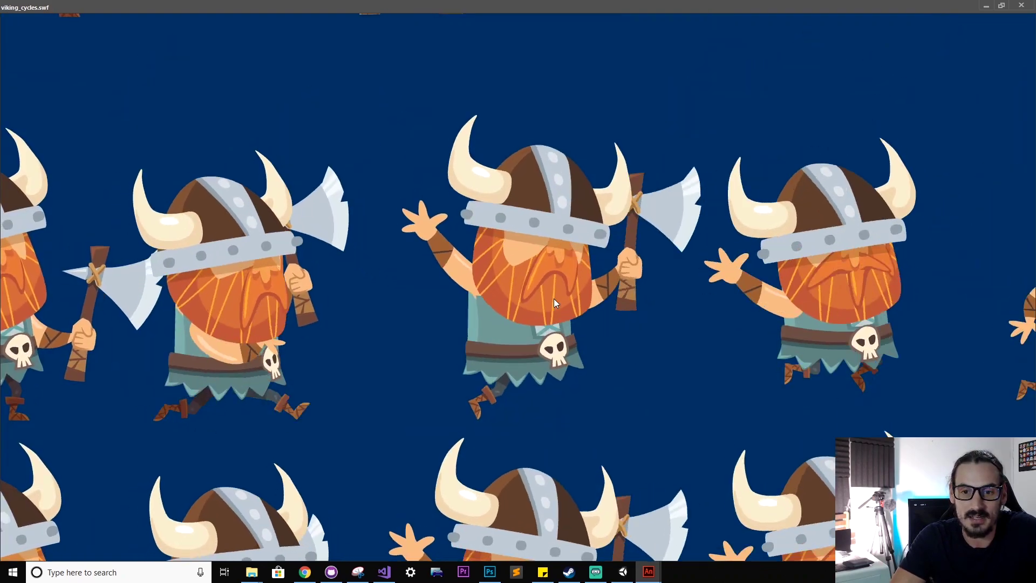
right_click(542, 286)
click(563, 305)
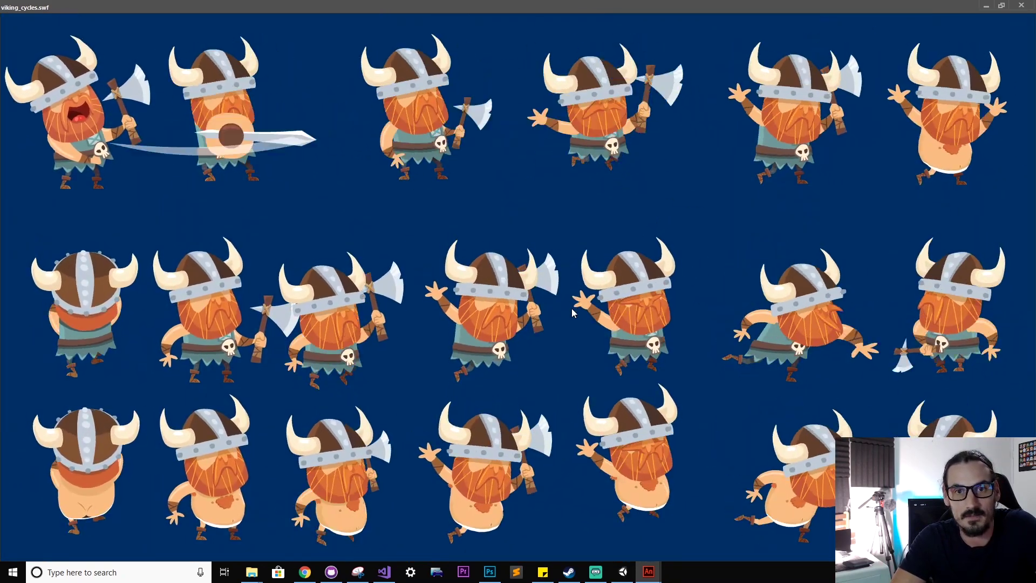
key(ctrl+w)
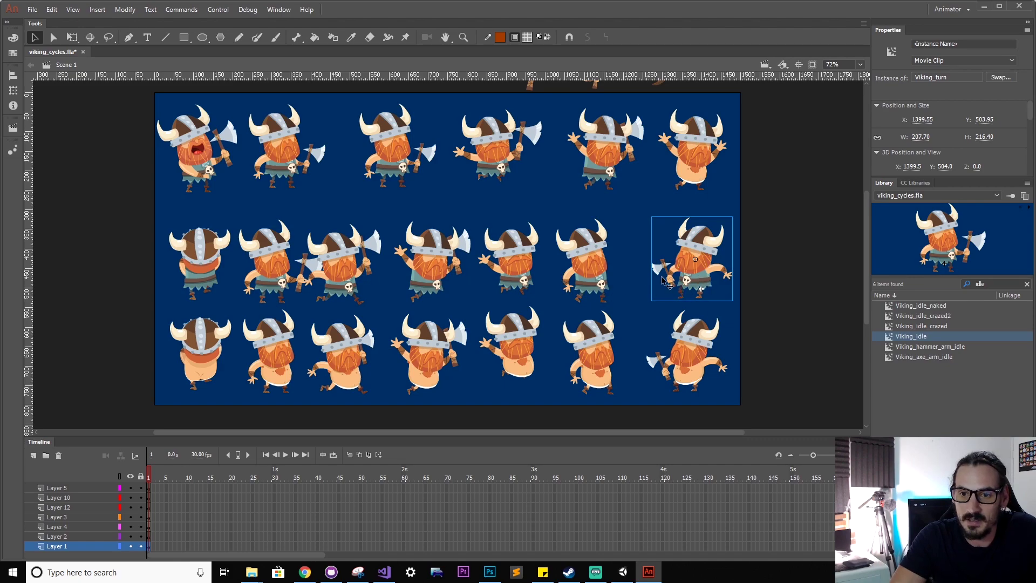
Step: Inside Viking_turn, play and zoom in on the turn animation, toggling the arm layer's visibility
double_click(703, 282)
click(276, 415)
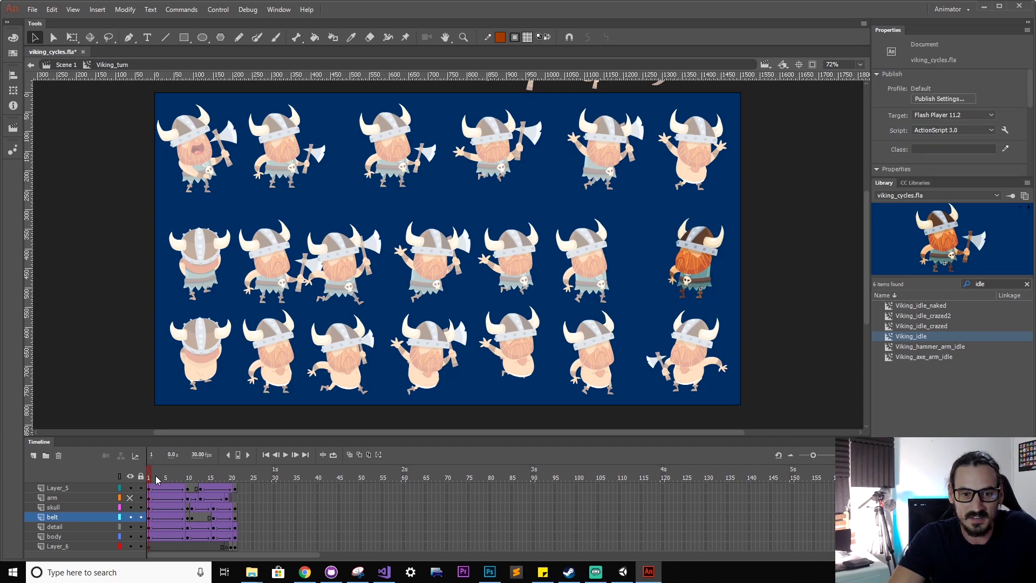
key(Return)
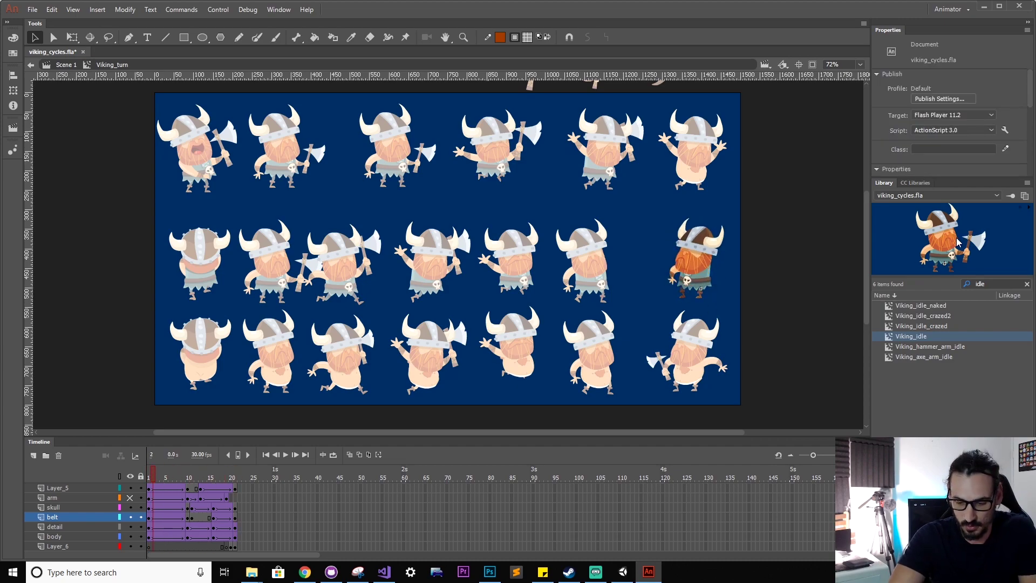
key(ctrl+equal)
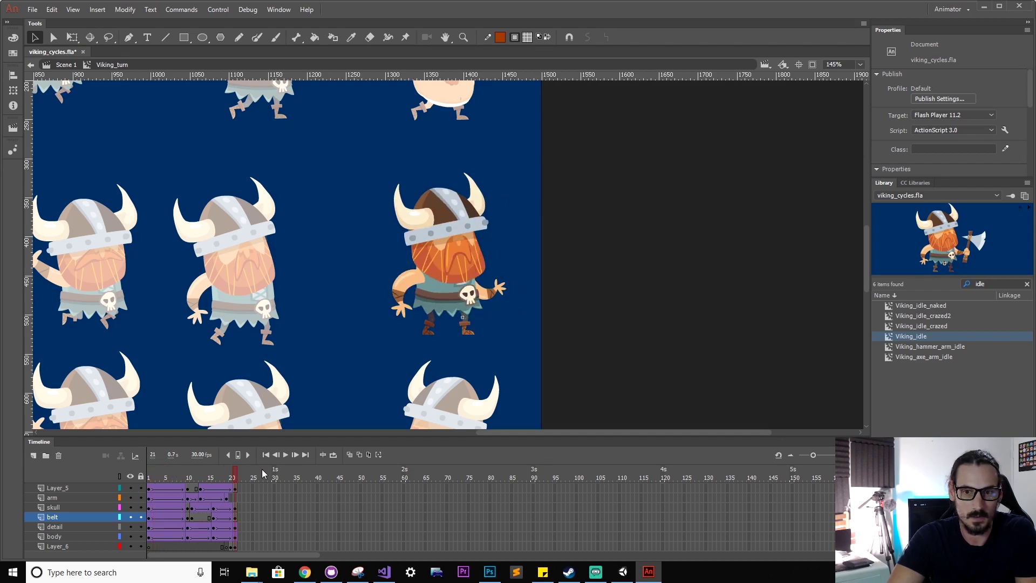
click(193, 479)
key(Return)
click(162, 479)
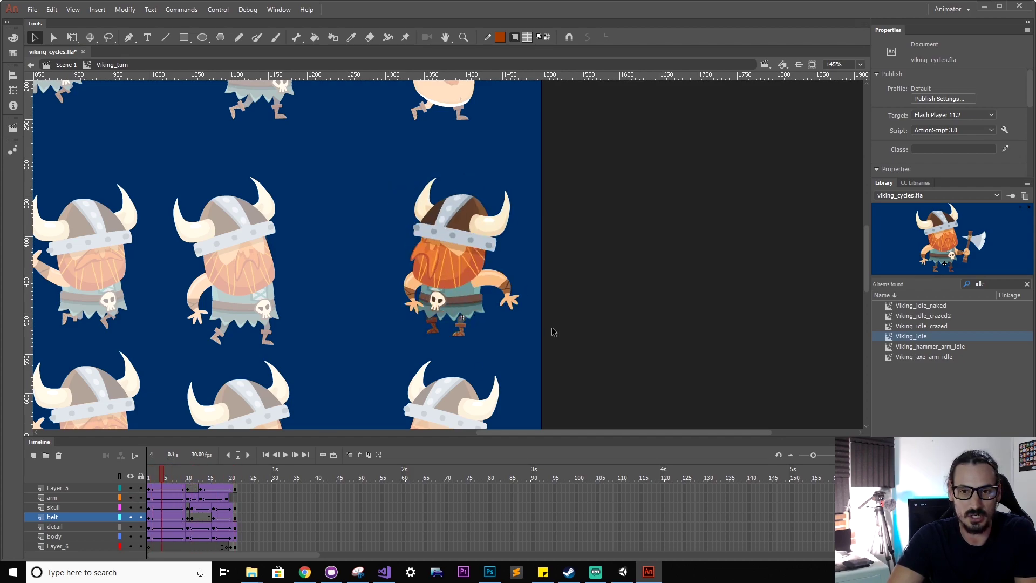
key(ctrl+equal)
click(131, 488)
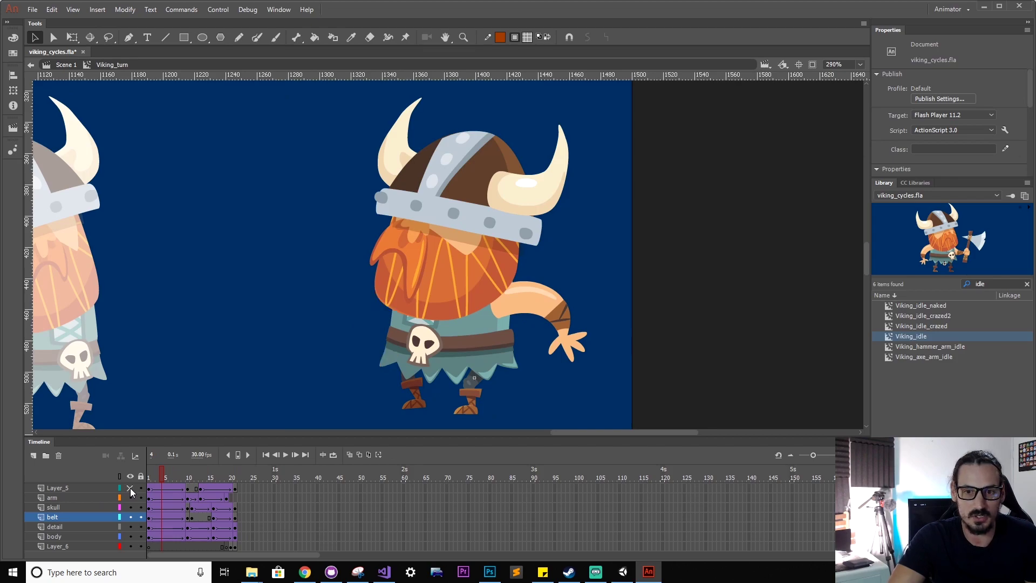
click(131, 489)
click(131, 498)
click(130, 498)
Step: Drill into the groin group's skirt shape and drag its left point far out
click(53, 508)
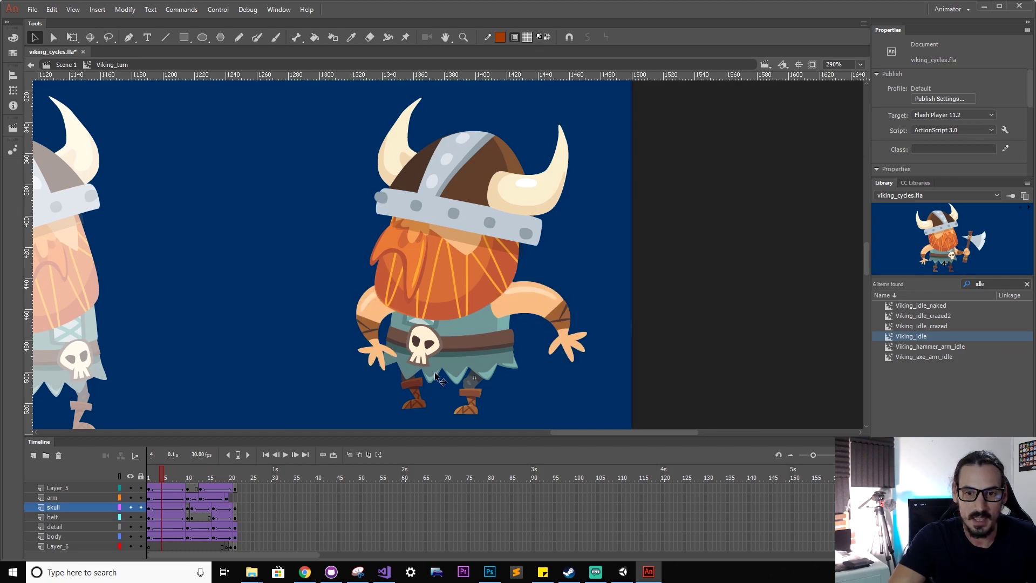
double_click(453, 378)
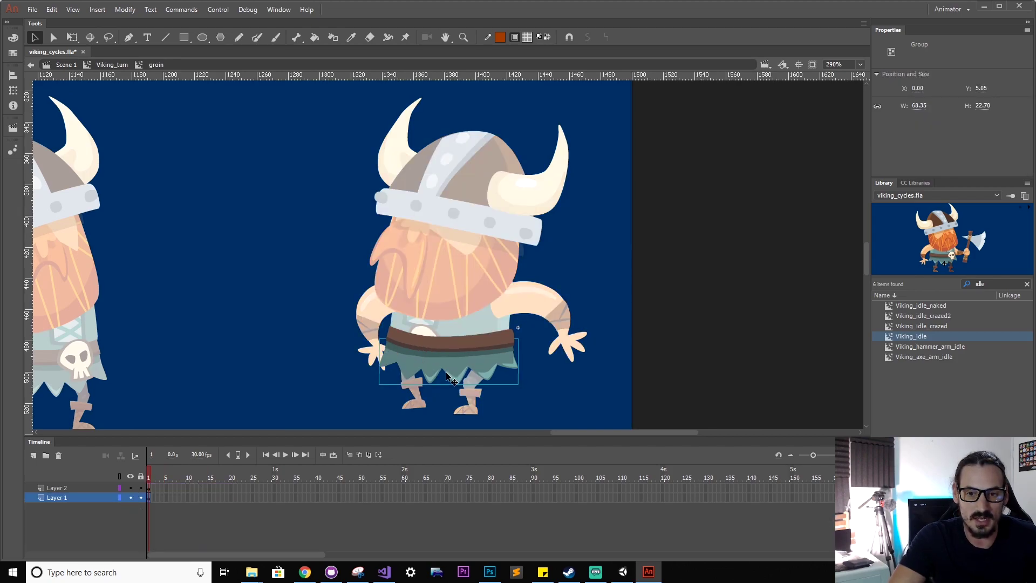
double_click(416, 375)
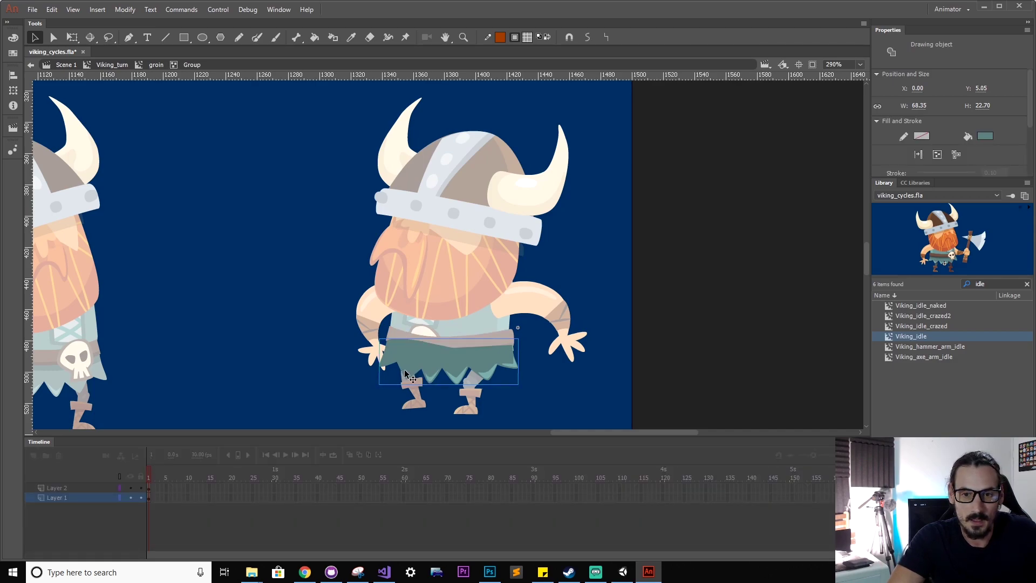
double_click(385, 363)
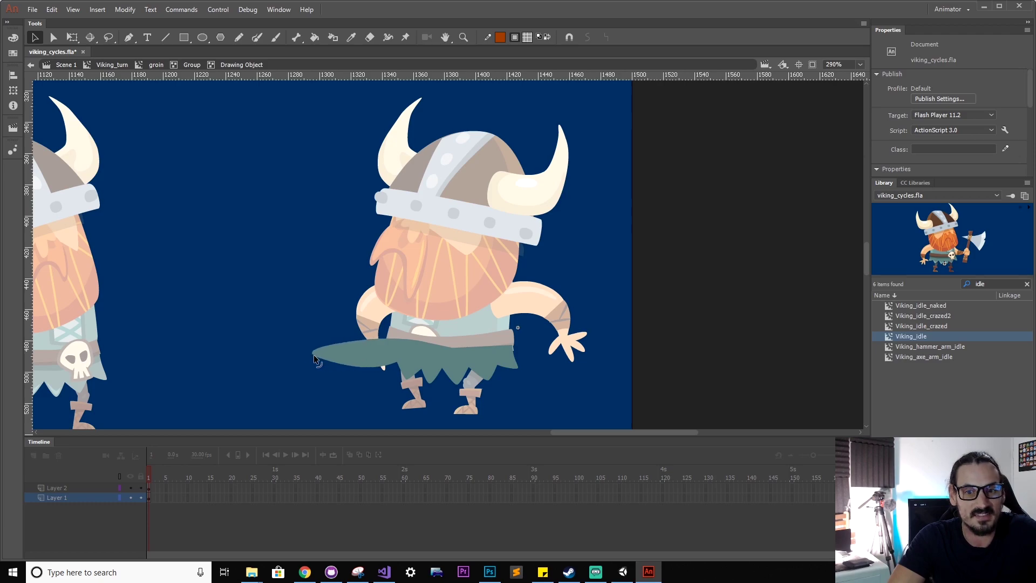
mouse_move(295, 361)
mouse_down()
mouse_move(376, 356)
mouse_move(283, 357)
mouse_up()
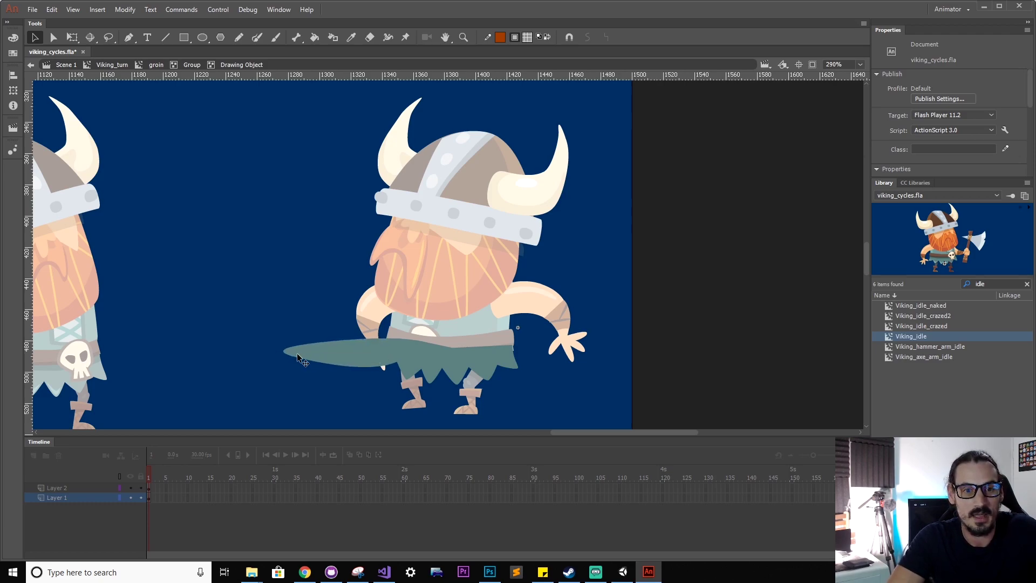
scroll(224, 169, down, 6)
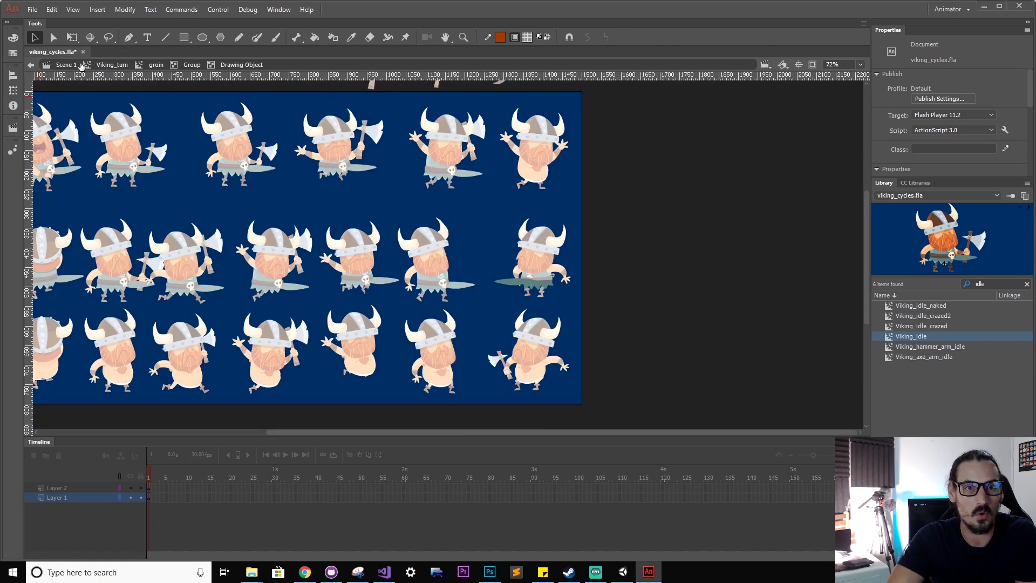
Step: Return to Scene 1, pan to show all vikings, and select the middle-row Viking_jumpDown
click(65, 65)
drag(331, 286, 436, 300)
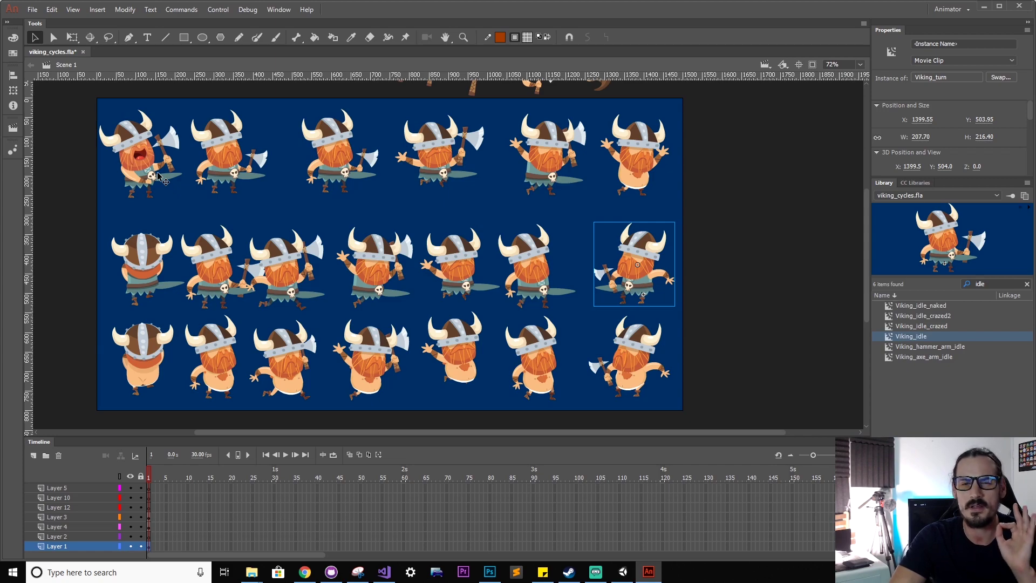
click(451, 254)
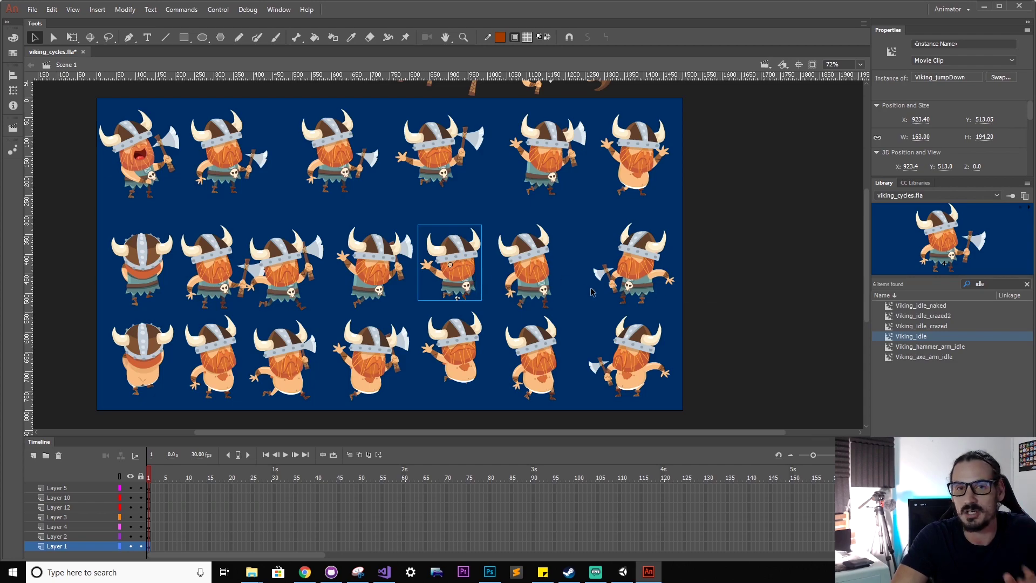
Step: Preview Viking_hammer_arm_idle in the Library, then select Viking_idle
click(906, 348)
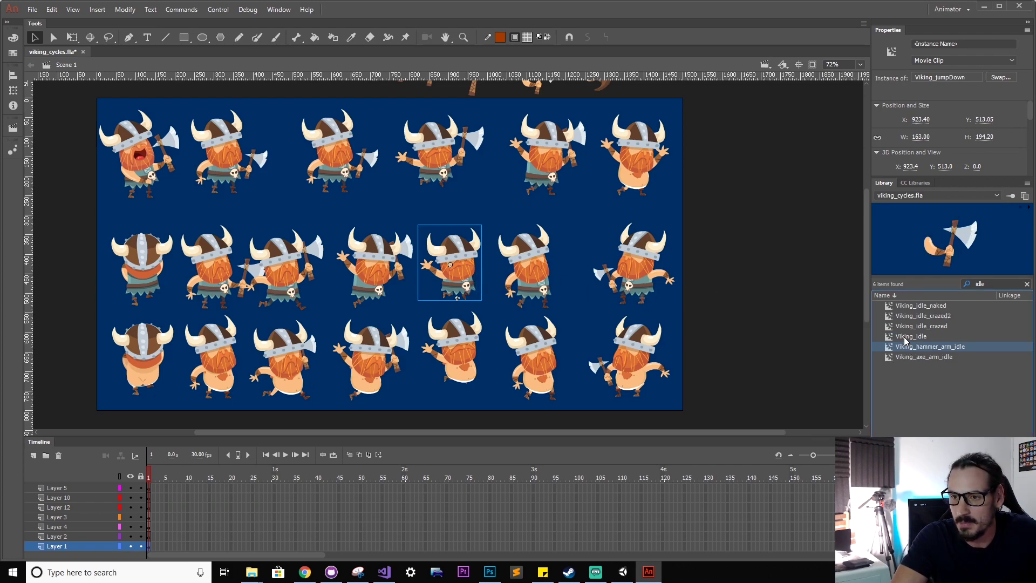
click(905, 338)
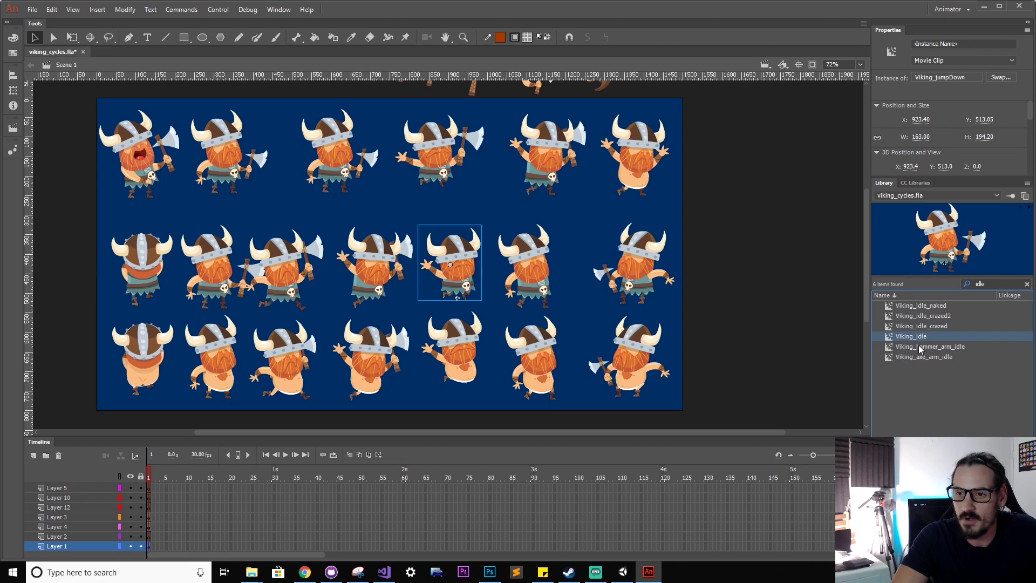
click(920, 348)
click(906, 337)
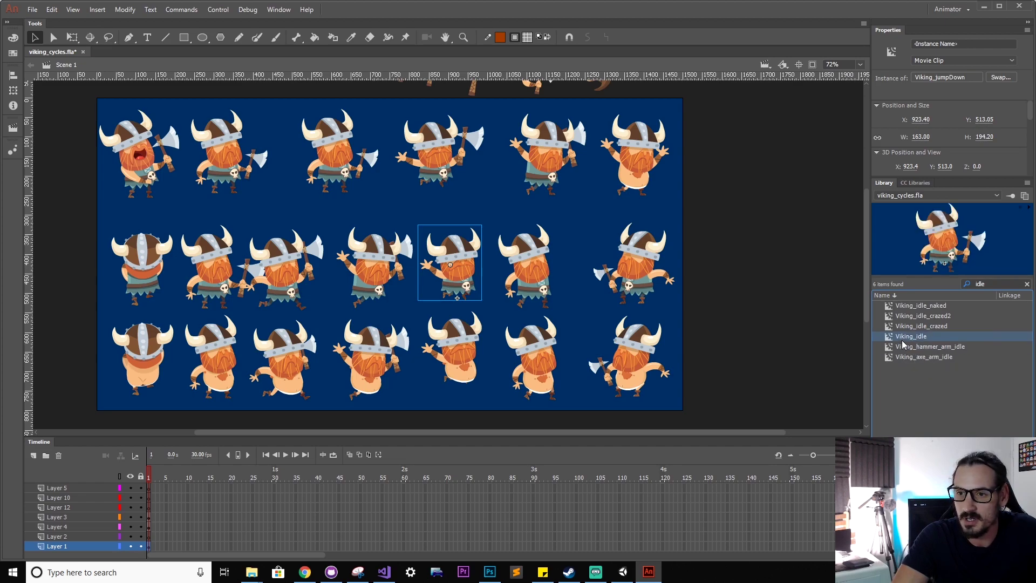
Step: Export Viking_idle as a 217×214 PNG sequence into a new vikingExports/idle2 folder
right_click(906, 338)
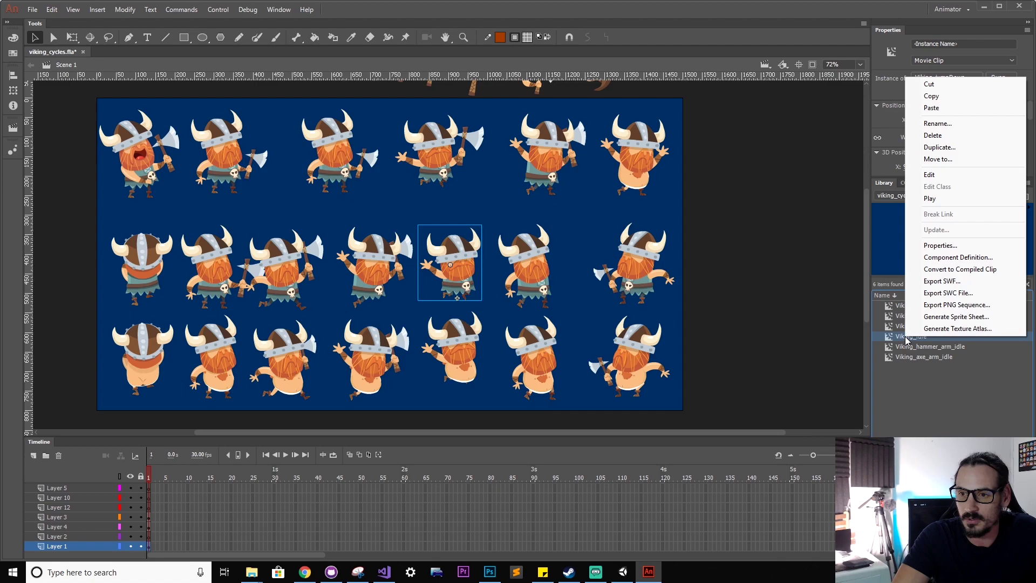
click(957, 305)
right_click(481, 371)
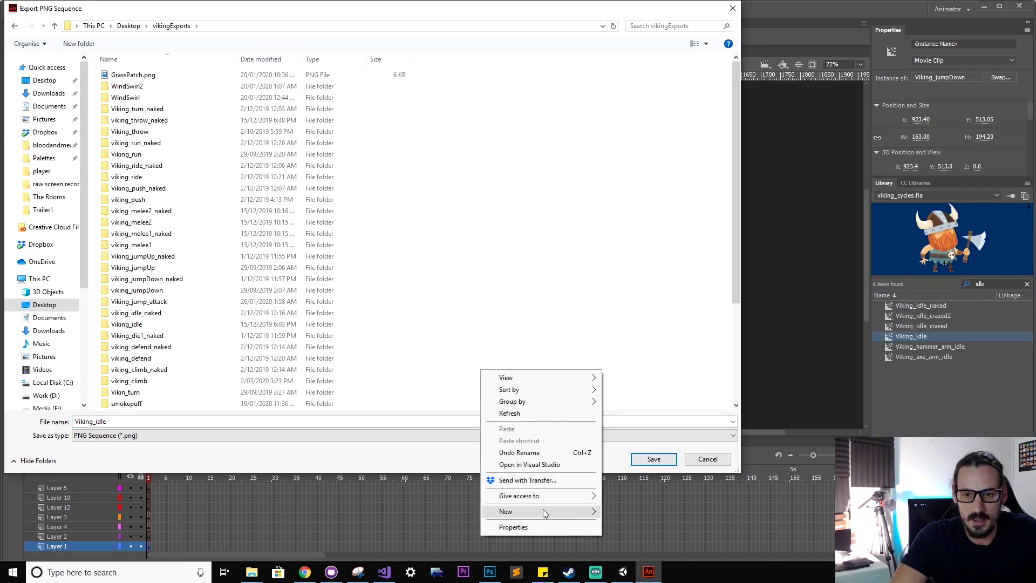
mouse_move(559, 509)
click(644, 449)
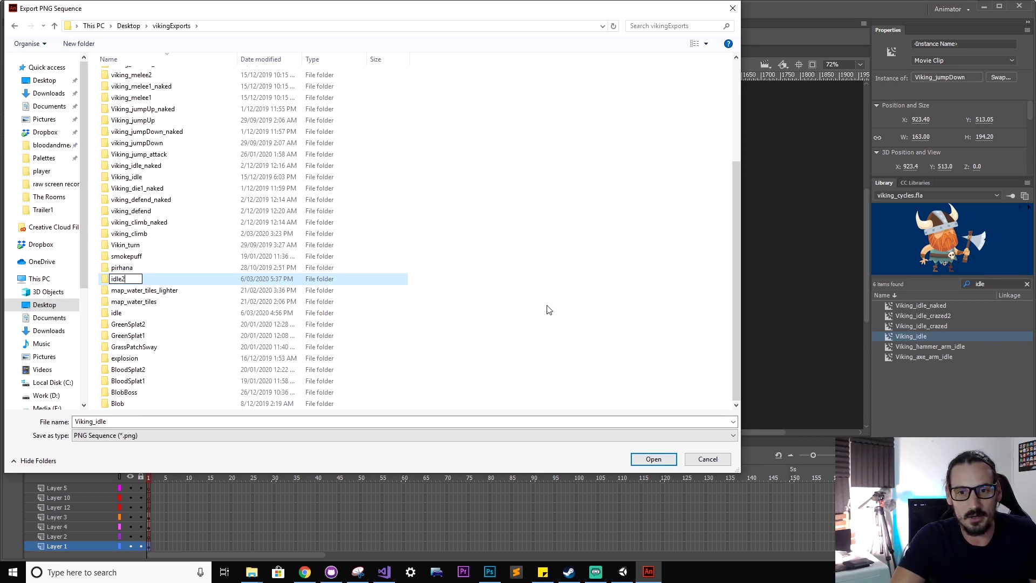
click(189, 288)
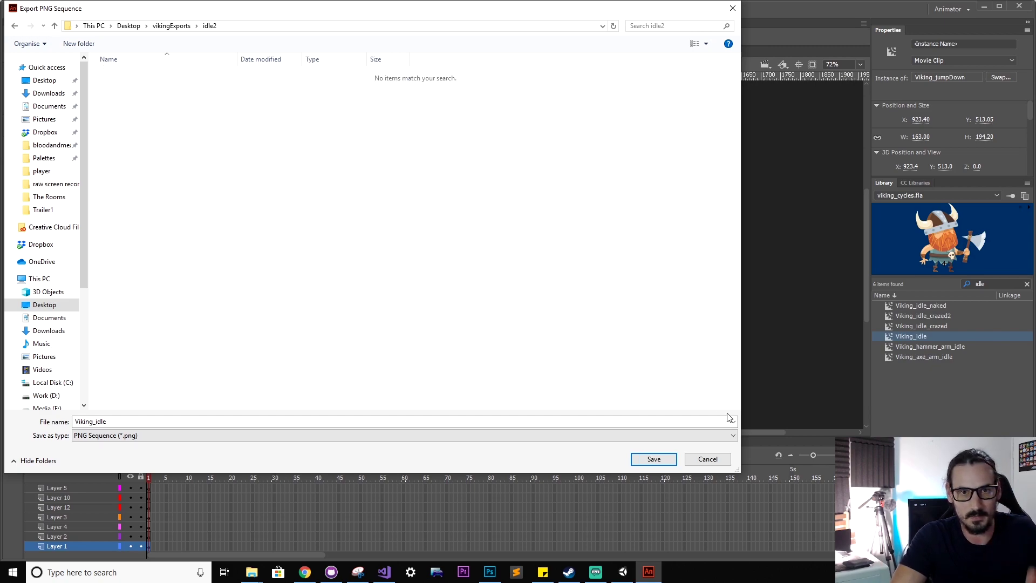
click(658, 460)
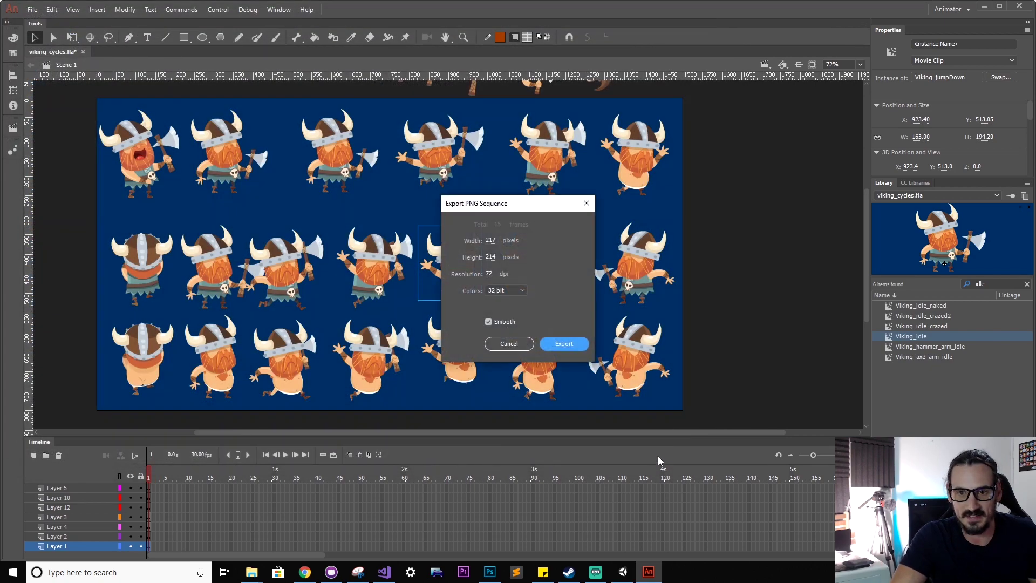
click(569, 347)
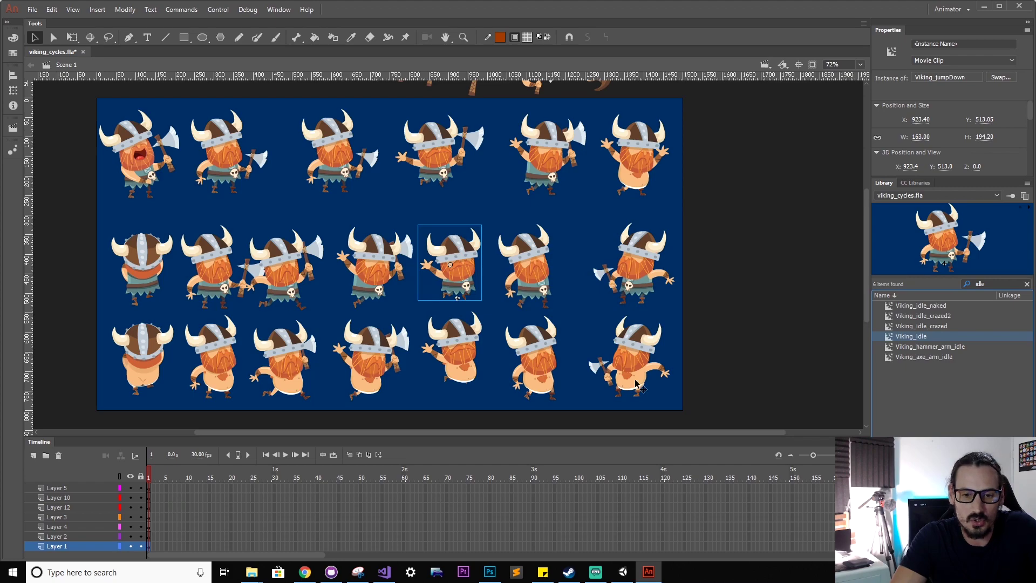
Step: Search Google for texture packer and open the codeandweb TexturePacker product page
mouse_move(306, 578)
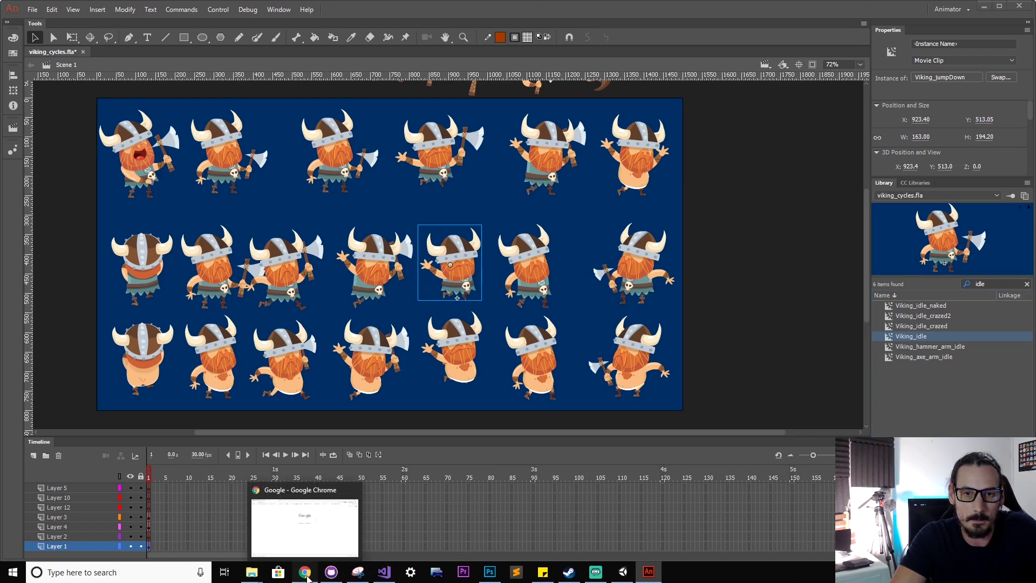
click(331, 537)
click(475, 205)
text(text)
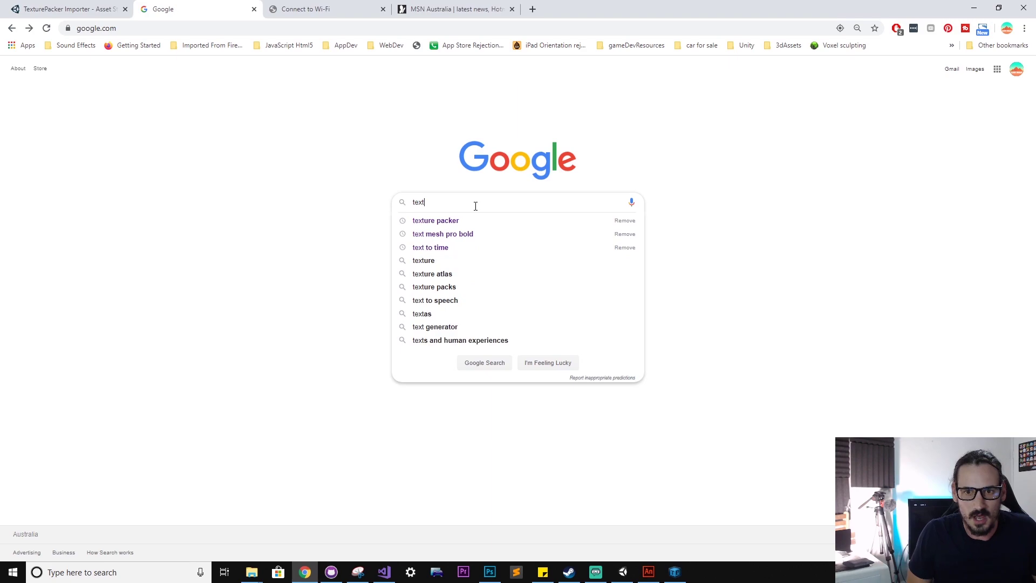
key(Down)
key(Return)
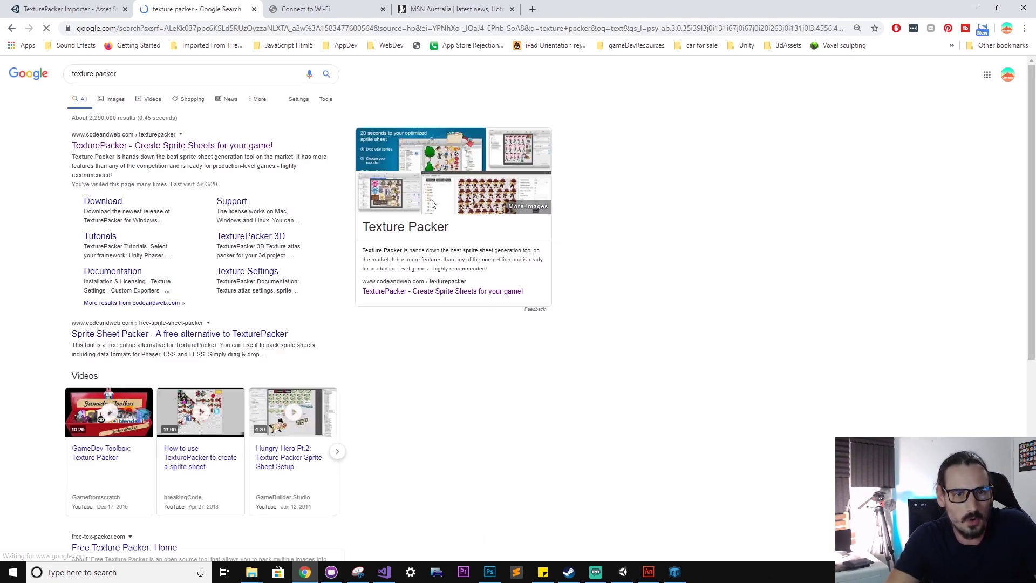
click(146, 150)
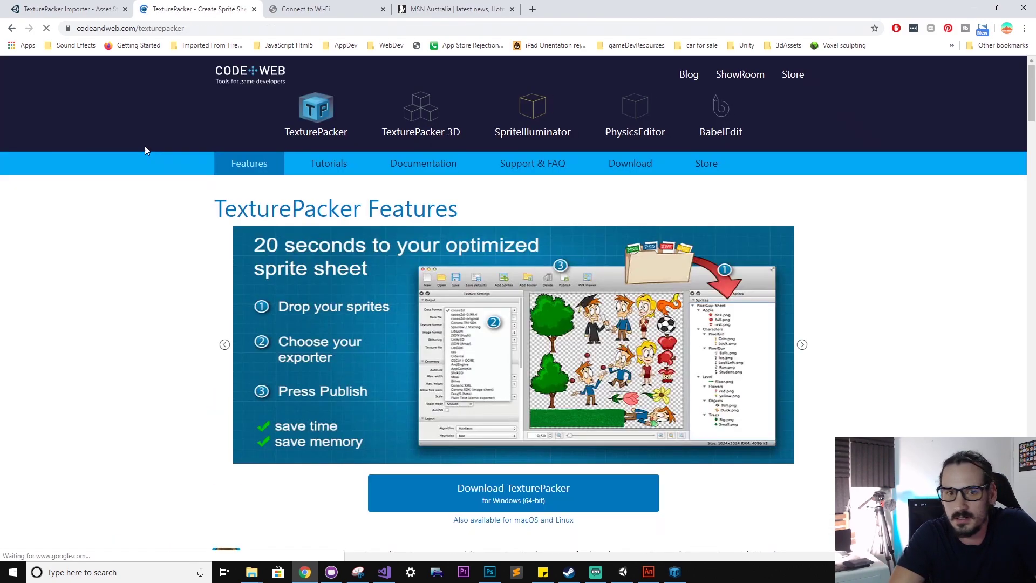
Step: Flip through the TexturePacker feature carousel slides
scroll(950, 305, down, 1)
scroll(950, 305, up, 1)
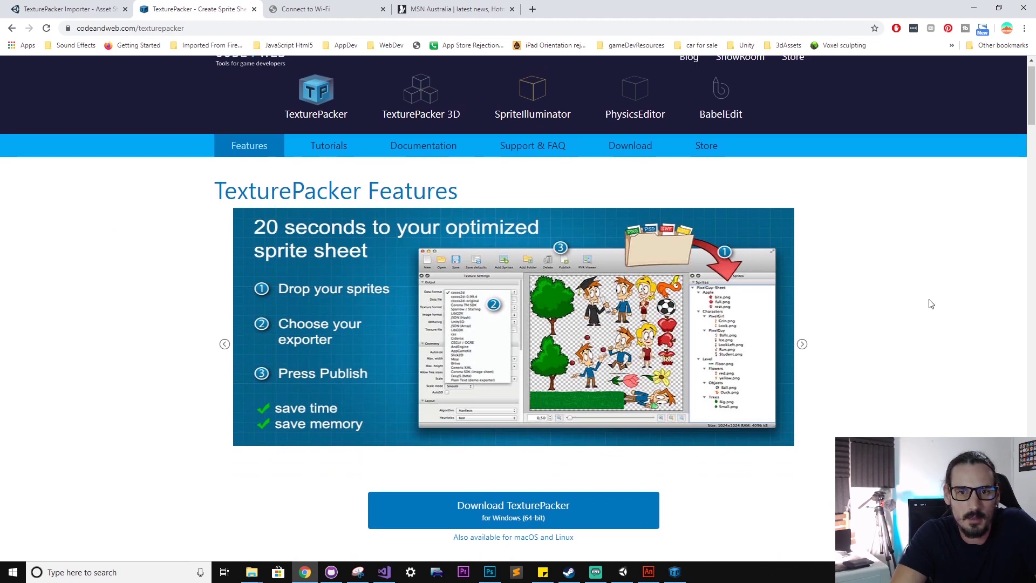
click(802, 344)
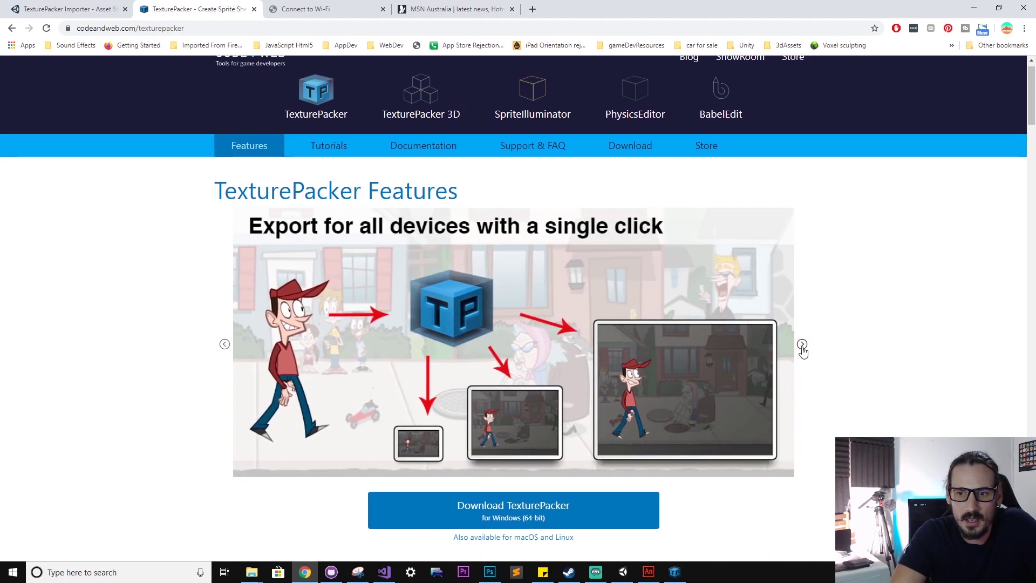
click(802, 344)
click(802, 344)
click(802, 344)
click(802, 344)
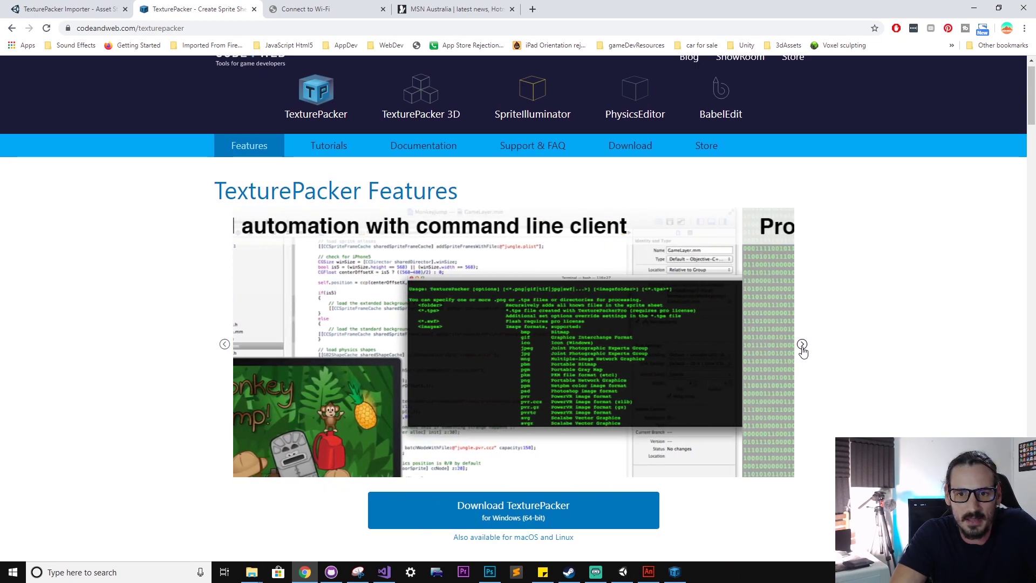
click(803, 346)
click(803, 345)
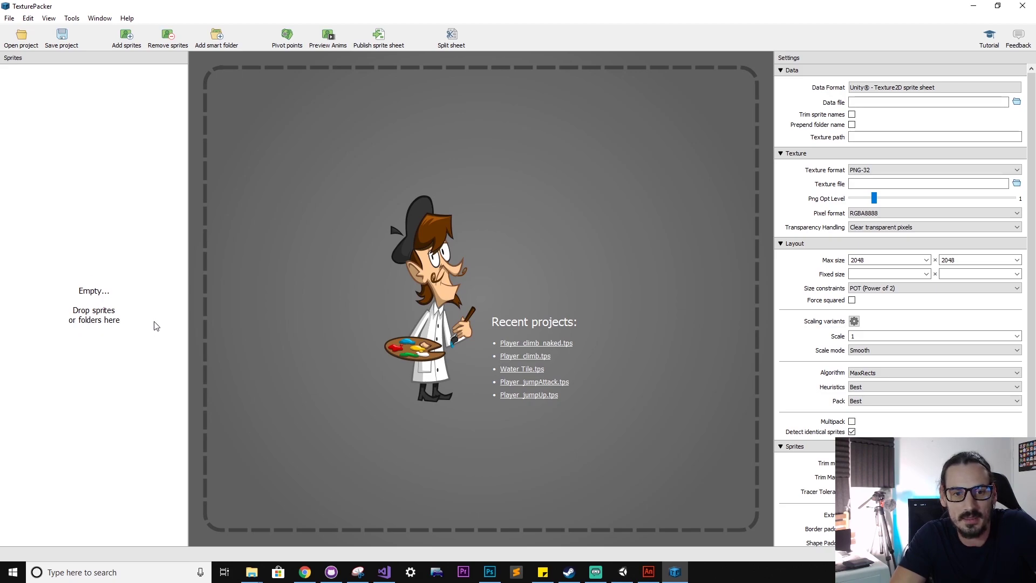
Step: Add all 15 Viking_idle PNG frames to the sprite sheet
click(128, 38)
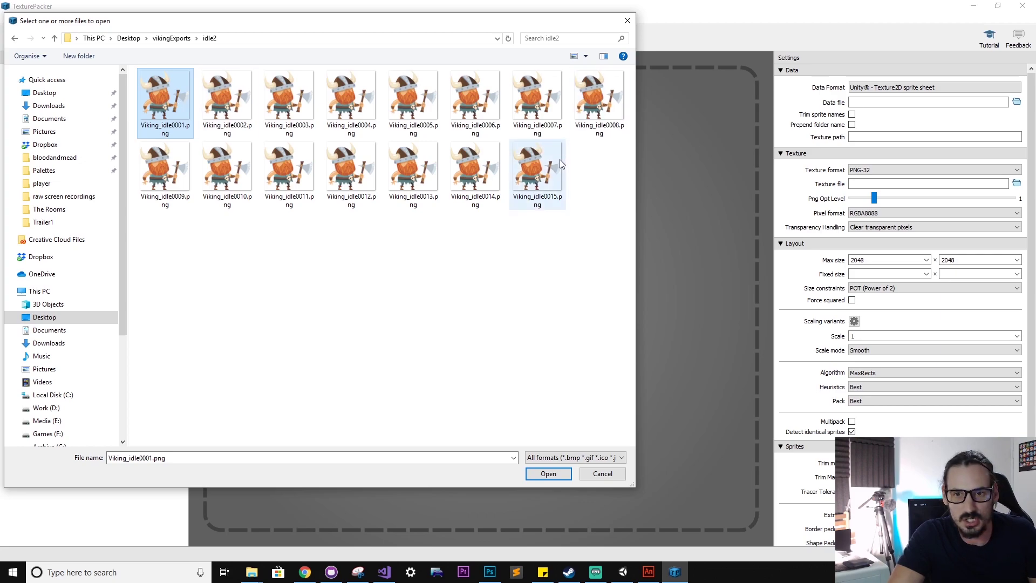
shift+click(521, 185)
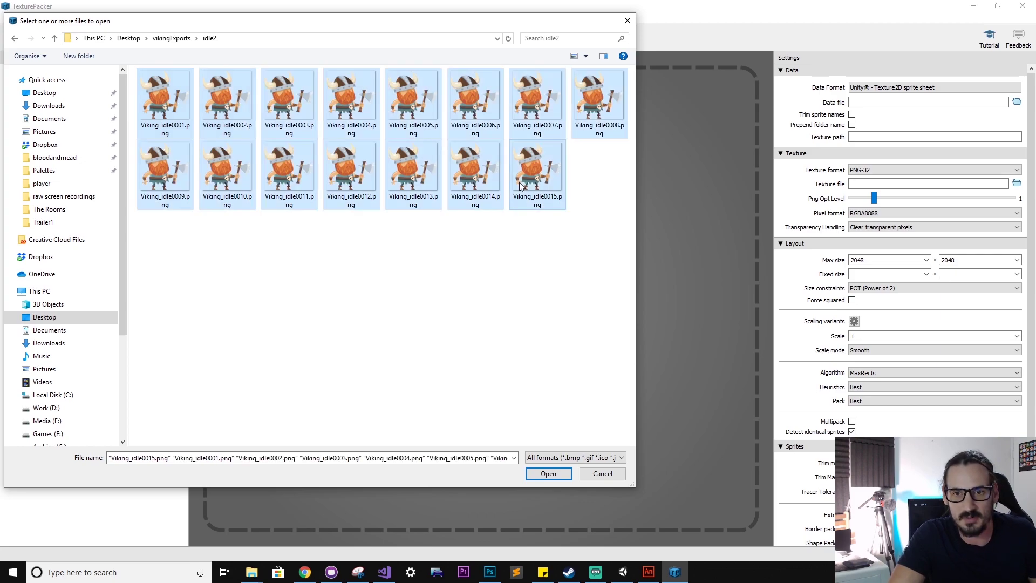
click(548, 474)
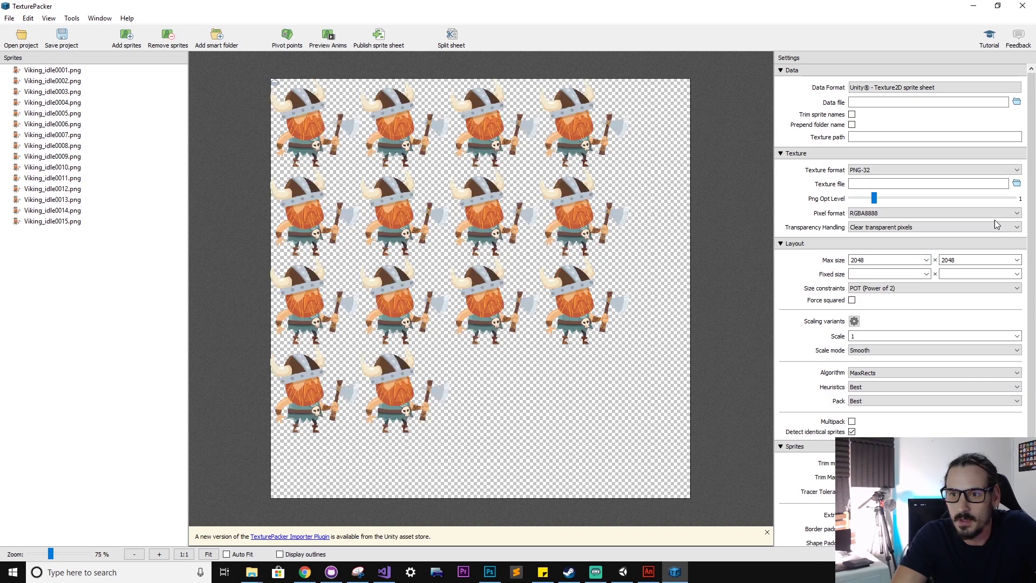
Step: Change the max sheet size to 1024, then back to 2048
click(926, 260)
key(Up)
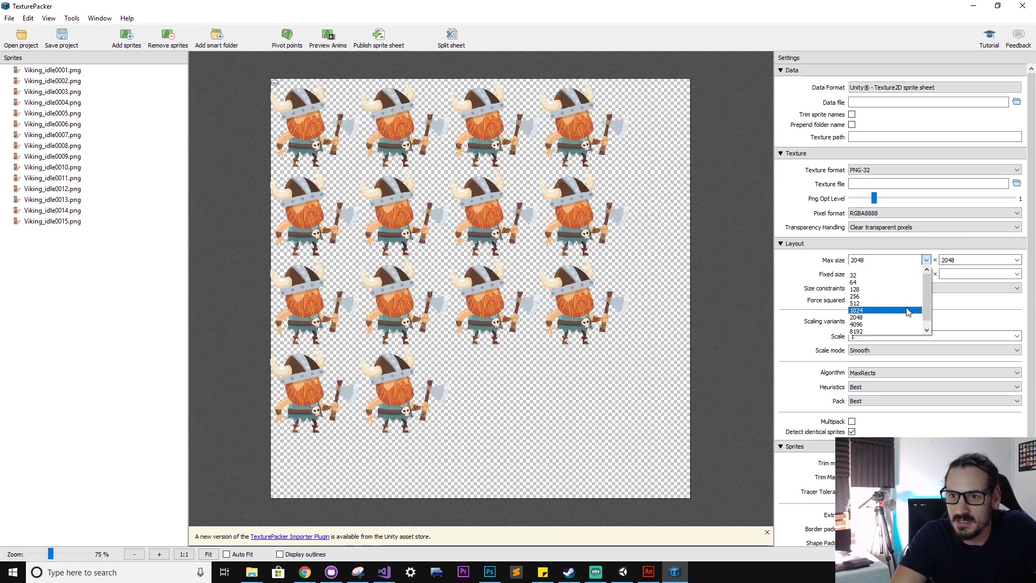
key(Return)
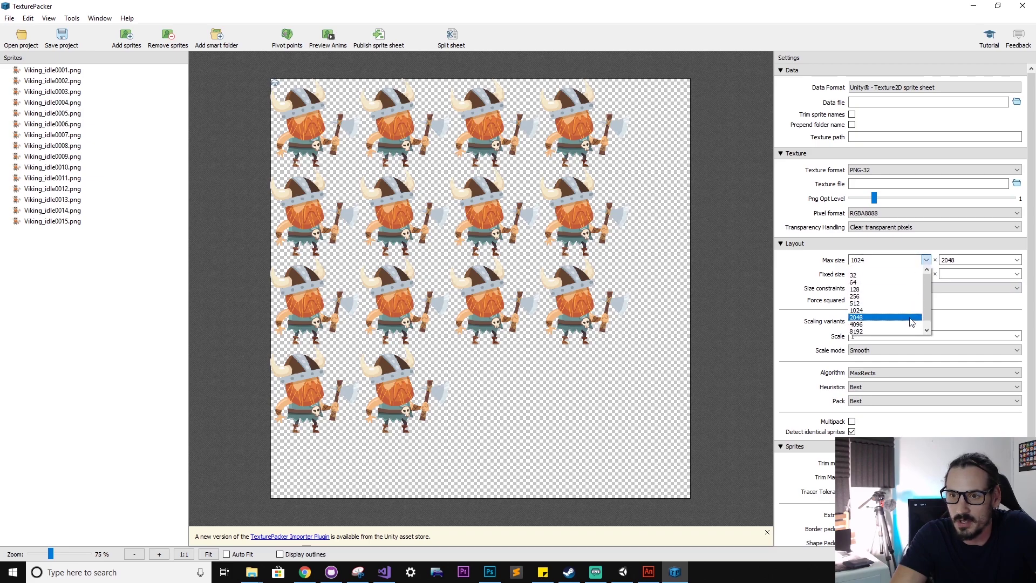
click(912, 311)
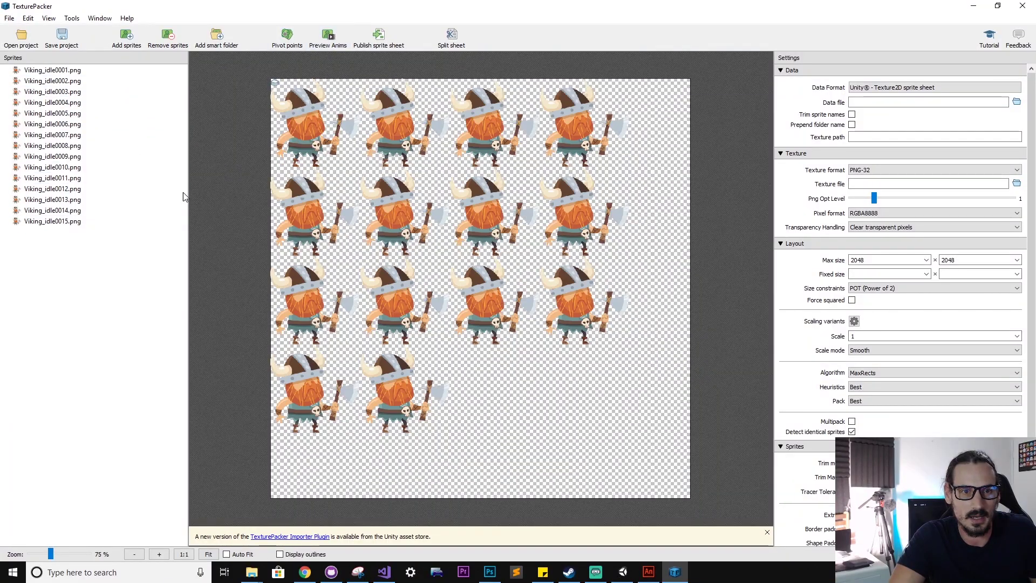
Step: Enable pivot points for Viking_idle0001.png and drag its pivot to the bottom edge, near normalized x 0.4
click(64, 71)
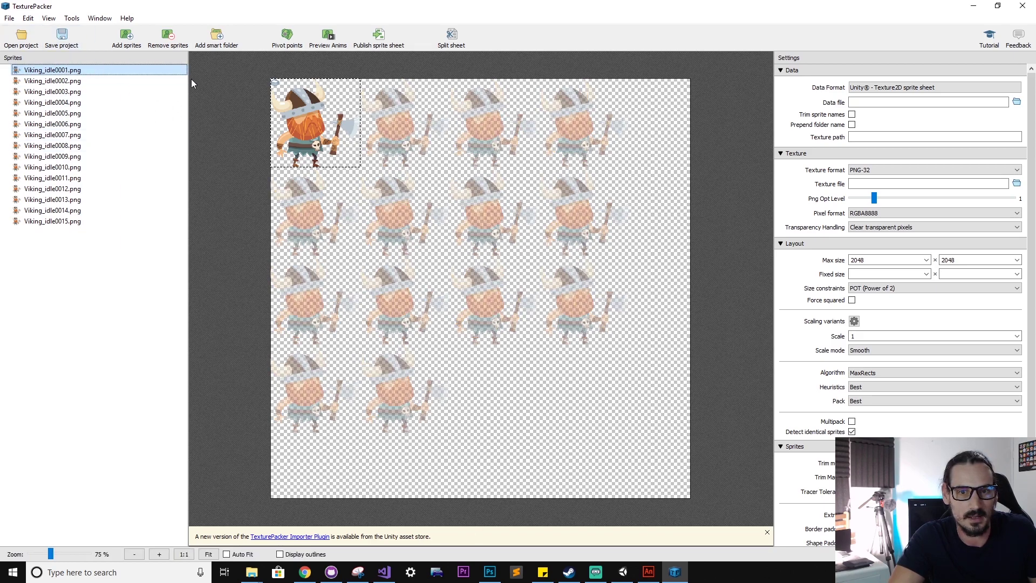
click(291, 38)
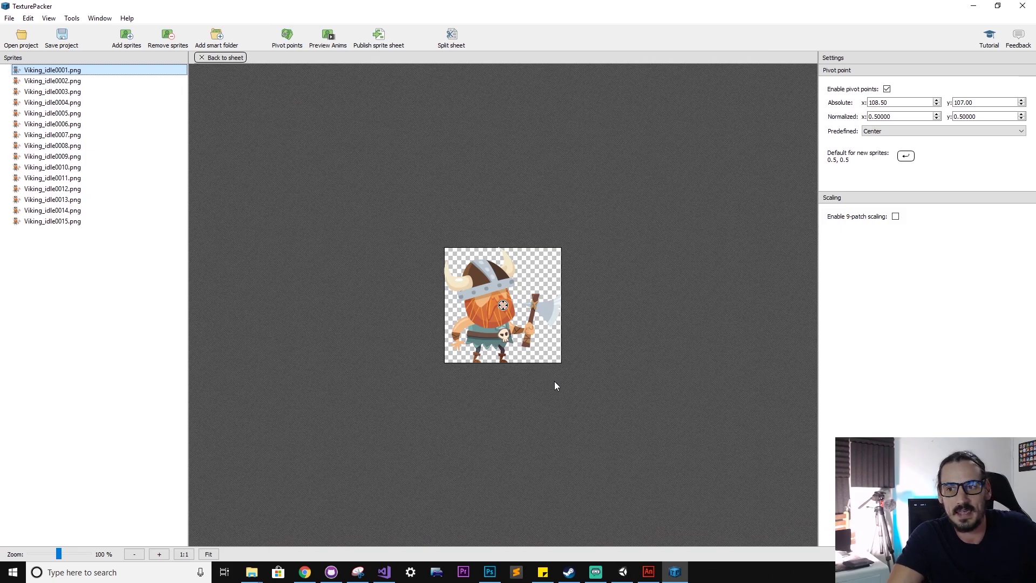
scroll(571, 410, up, 5)
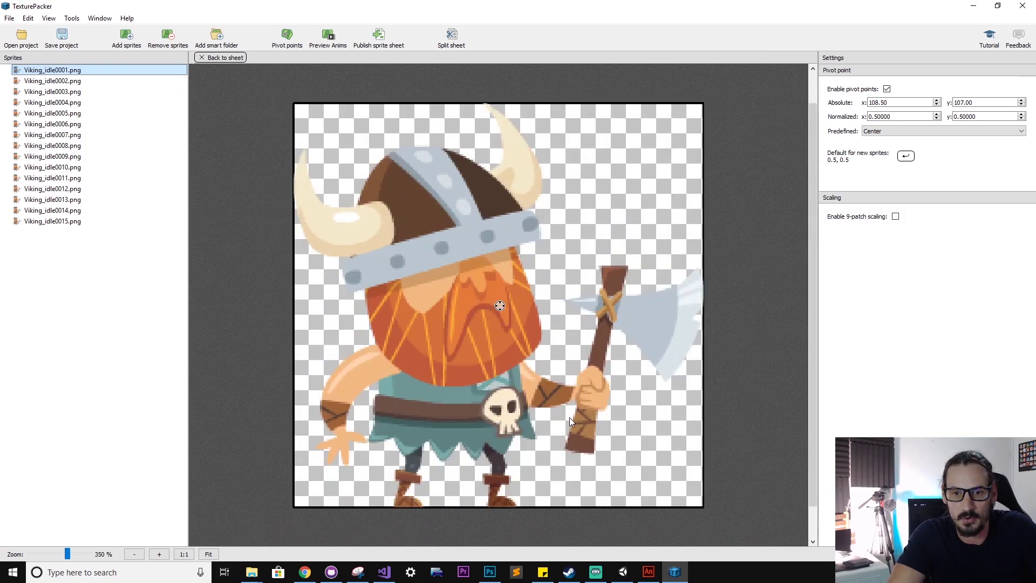
drag(500, 306, 501, 309)
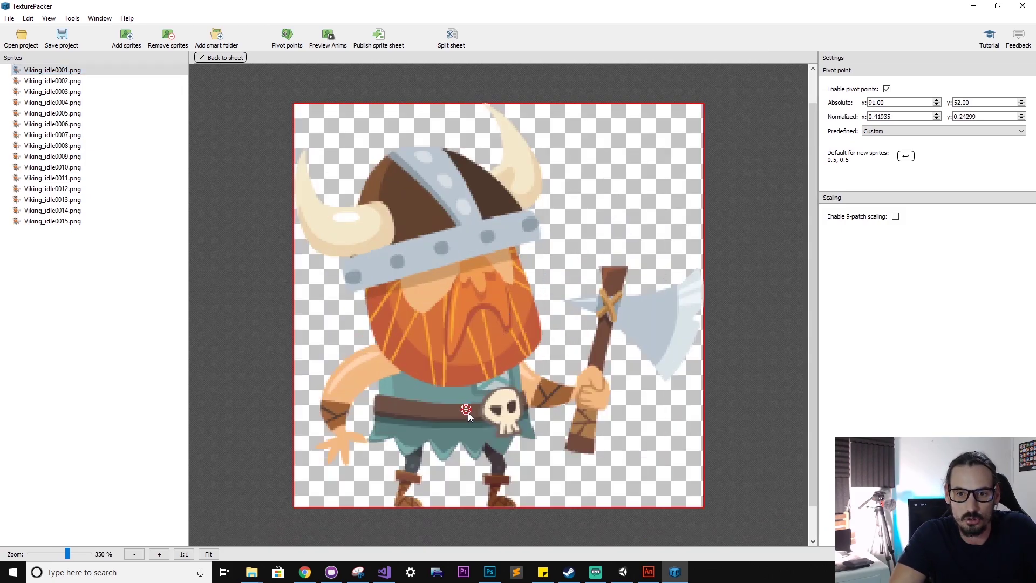
drag(469, 457, 459, 503)
scroll(485, 494, up, 3)
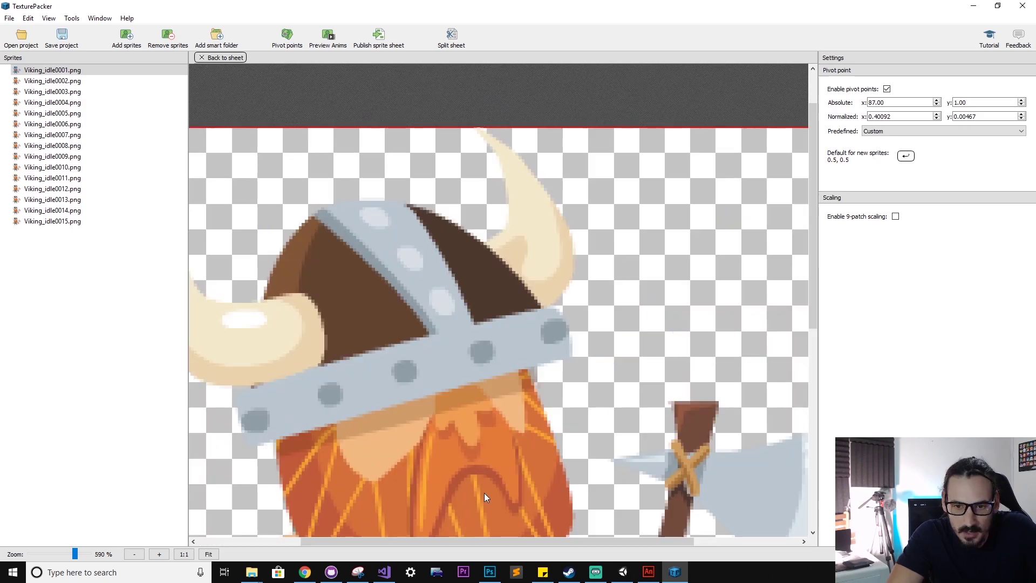
drag(540, 349, 555, 154)
scroll(533, 423, up, 5)
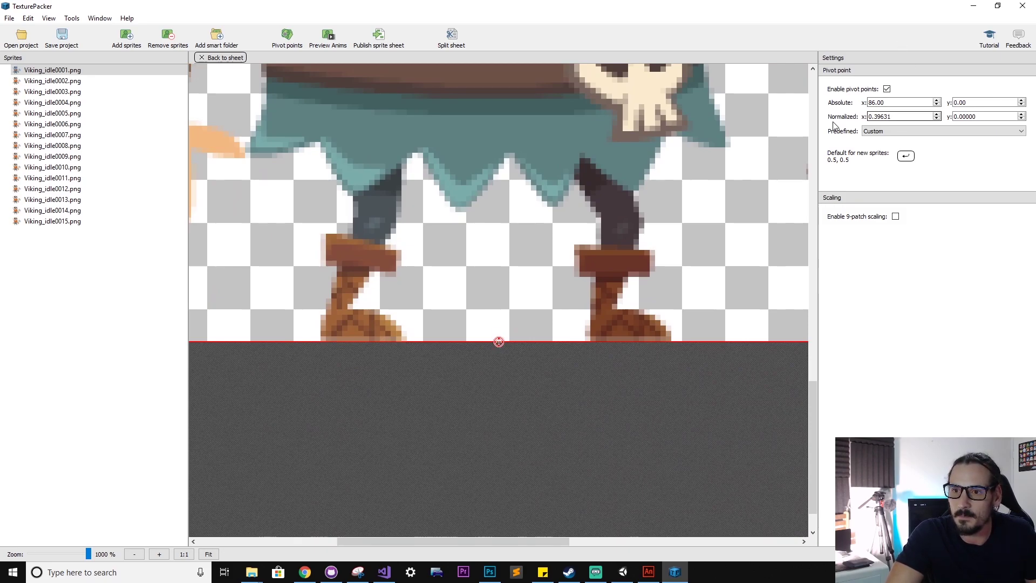
drag(896, 117, 824, 115)
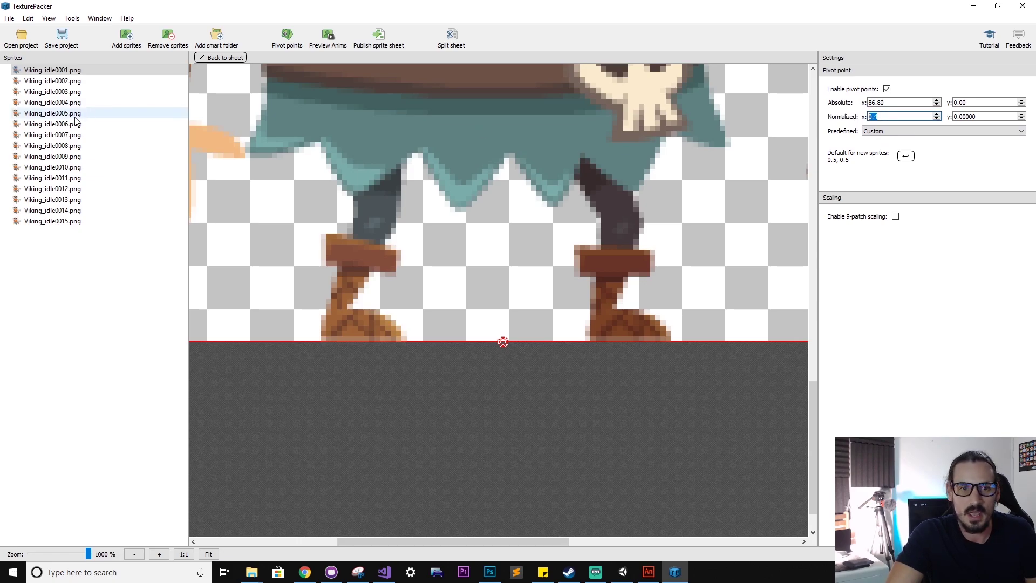
Step: Select all 15 frames and give them a shared pivot of normalized x 0.4, y 0
click(58, 222)
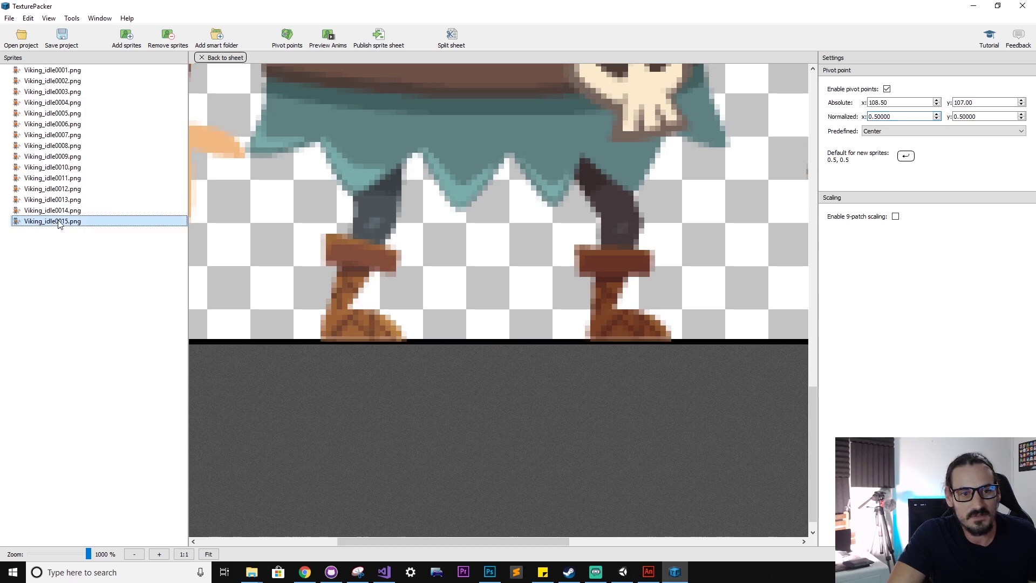
shift+click(50, 70)
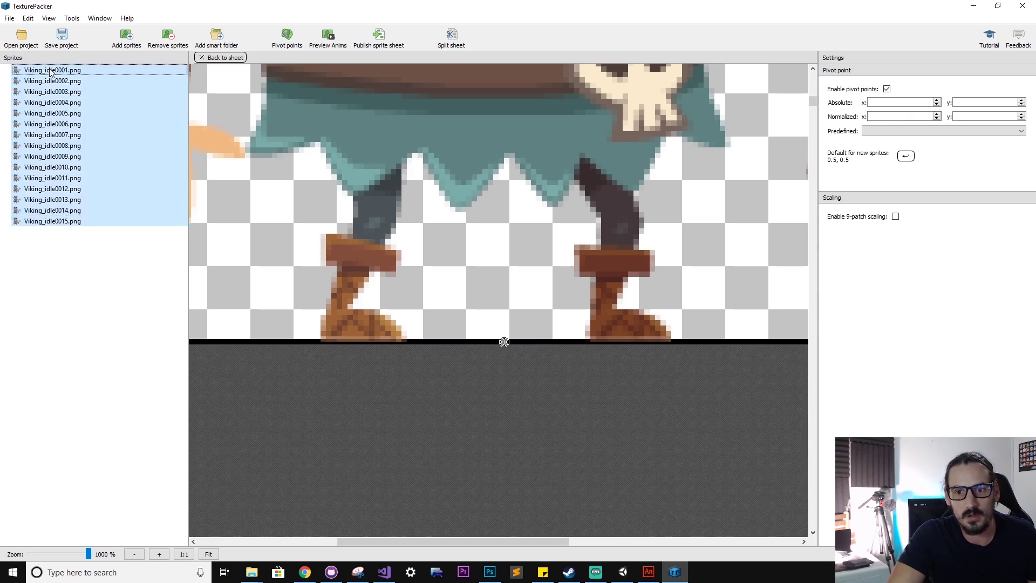
click(901, 116)
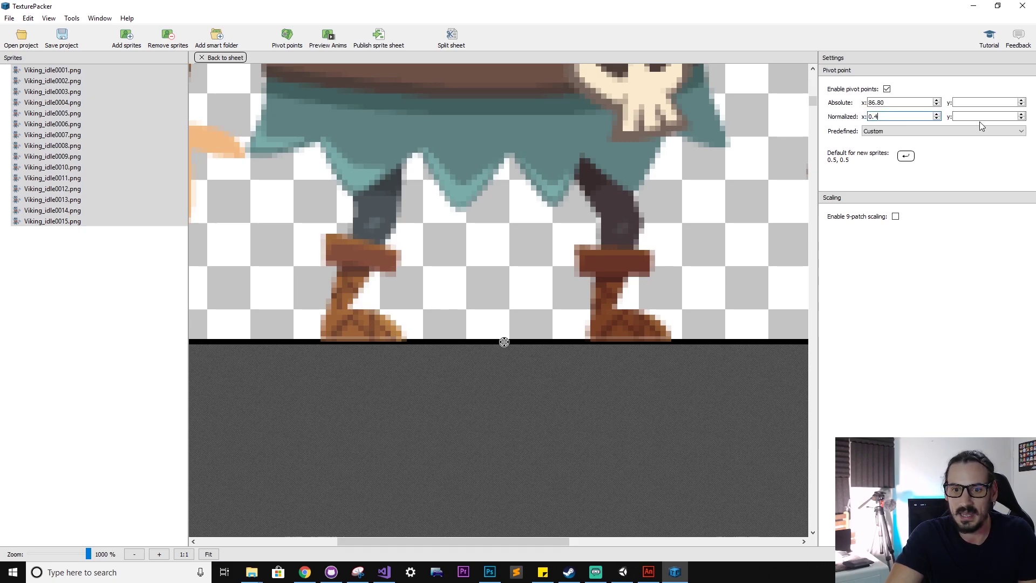
key(Tab)
scroll(488, 386, down, 5)
scroll(588, 276, down, 1)
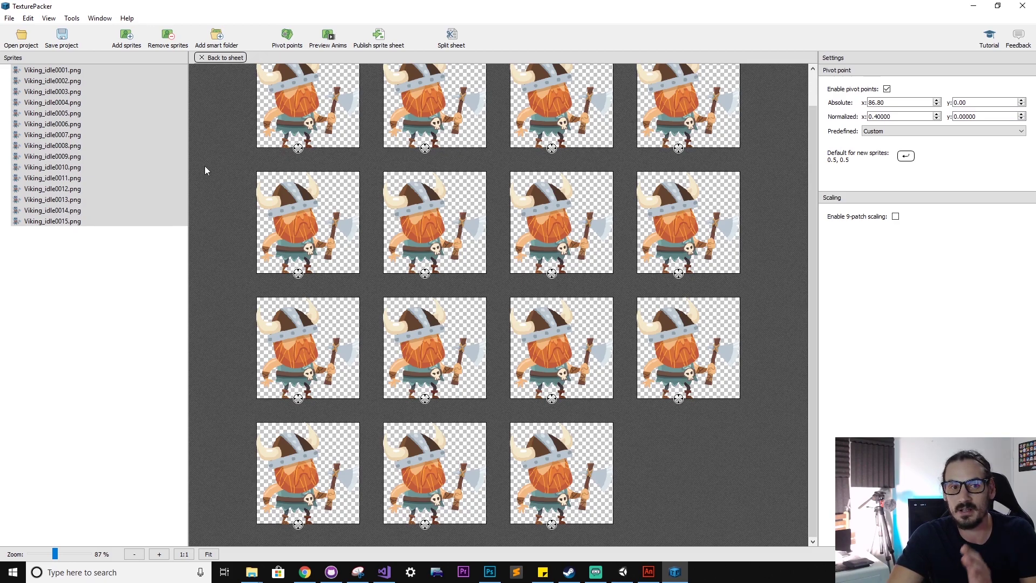
Step: Check the pivot on several individual frames, ending with Viking_idle0006
click(80, 167)
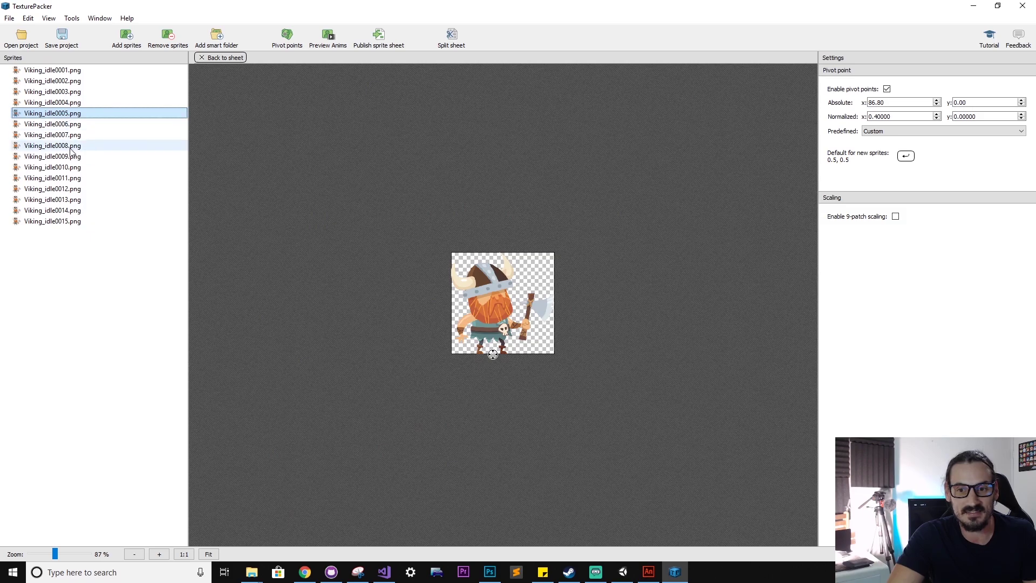
click(77, 200)
click(73, 222)
click(71, 201)
click(63, 167)
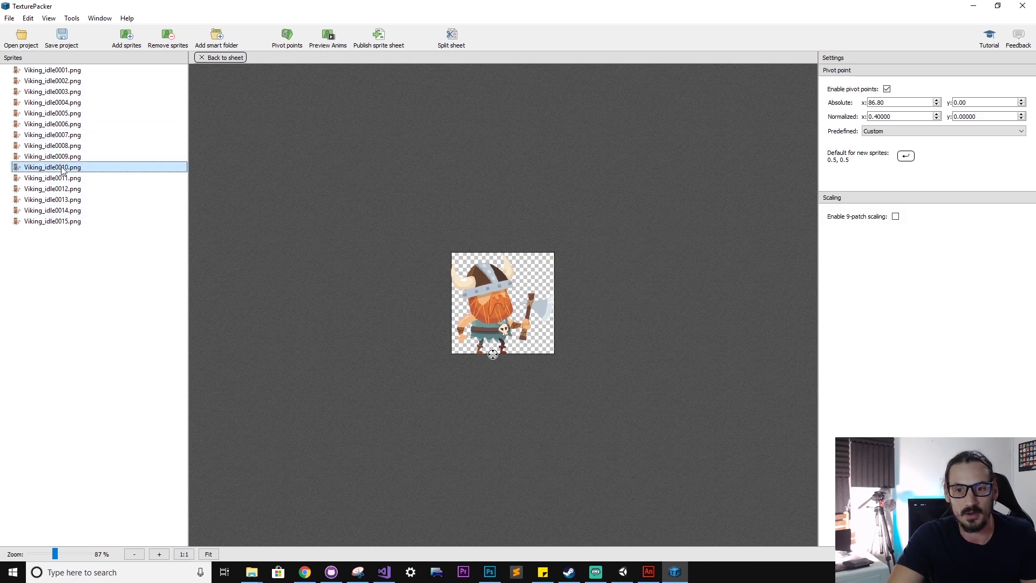
click(63, 126)
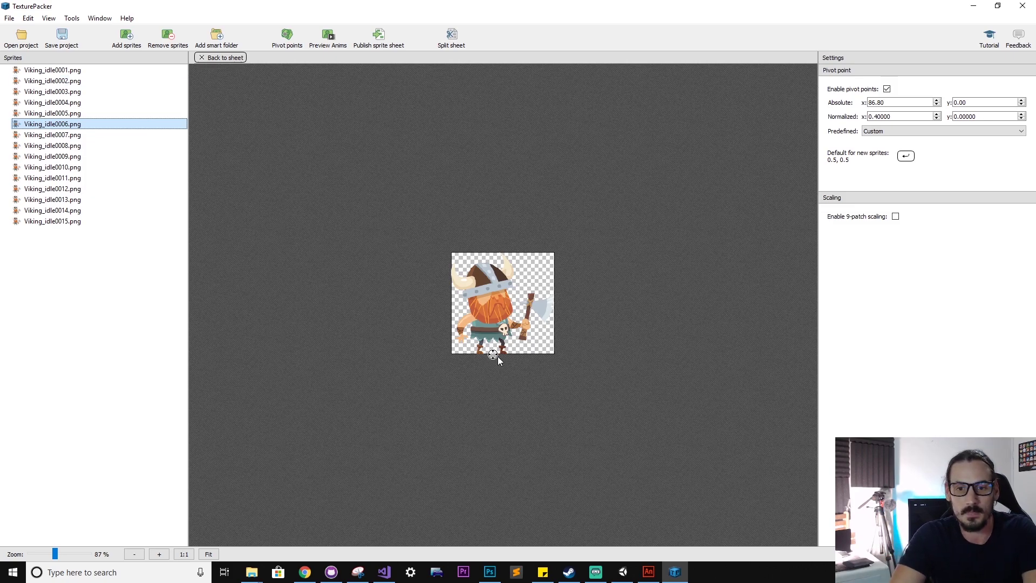
Step: Name the data file Player_idle2 and publish the 1024×1024 sprite sheet to Unity's player graphics folder
click(209, 60)
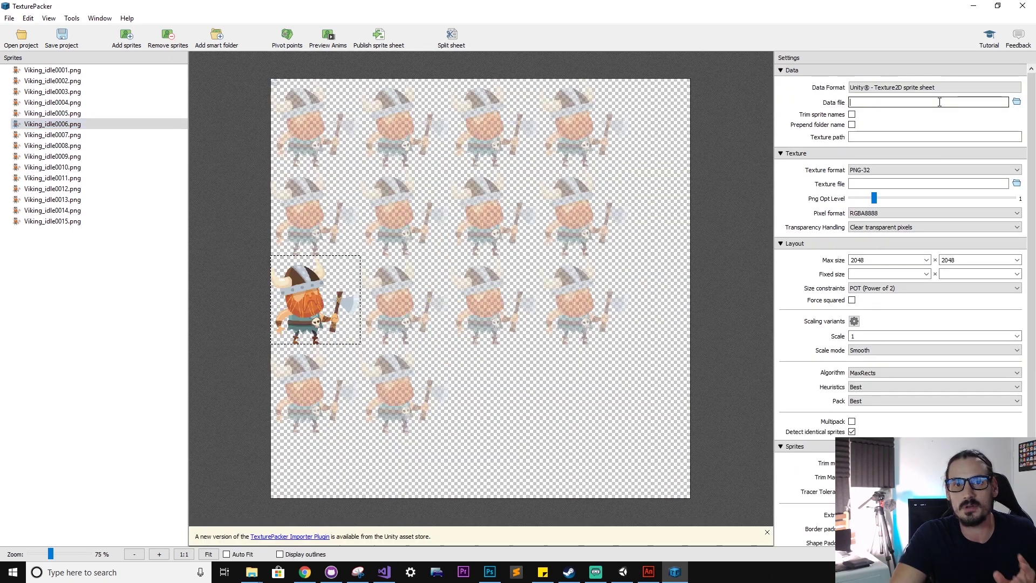
click(940, 102)
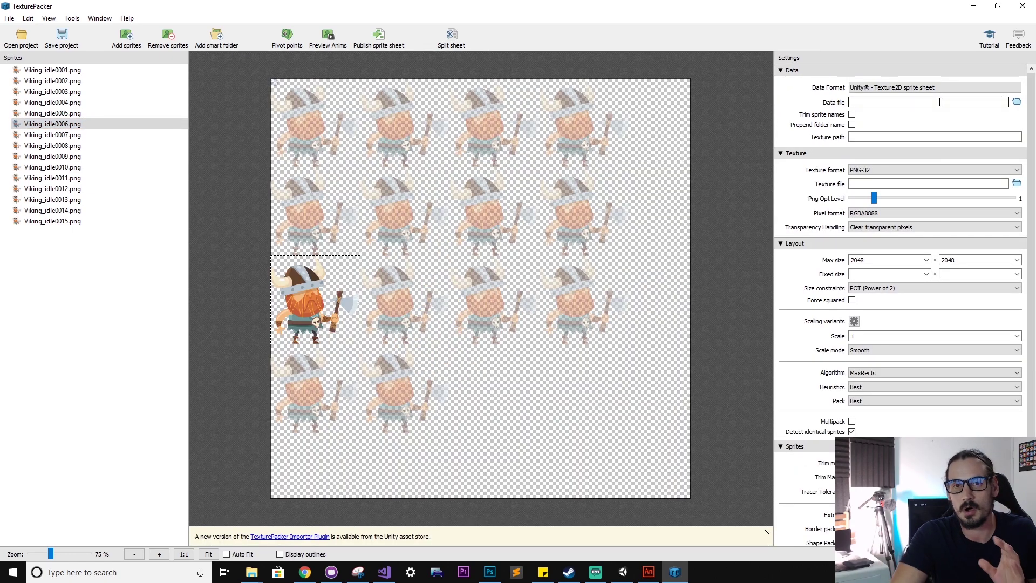
click(1017, 103)
text(Pla)
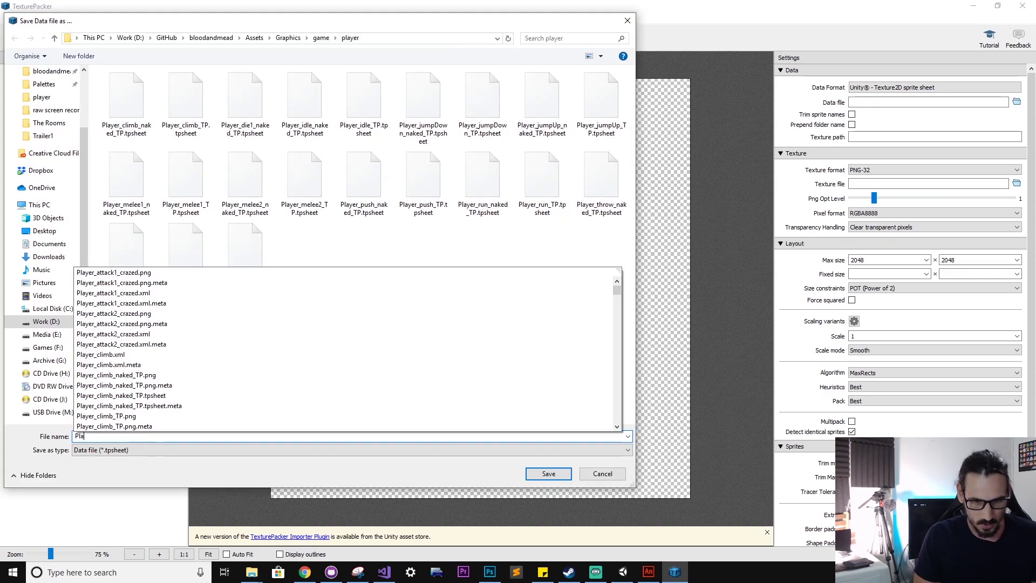
text(yer_idle2)
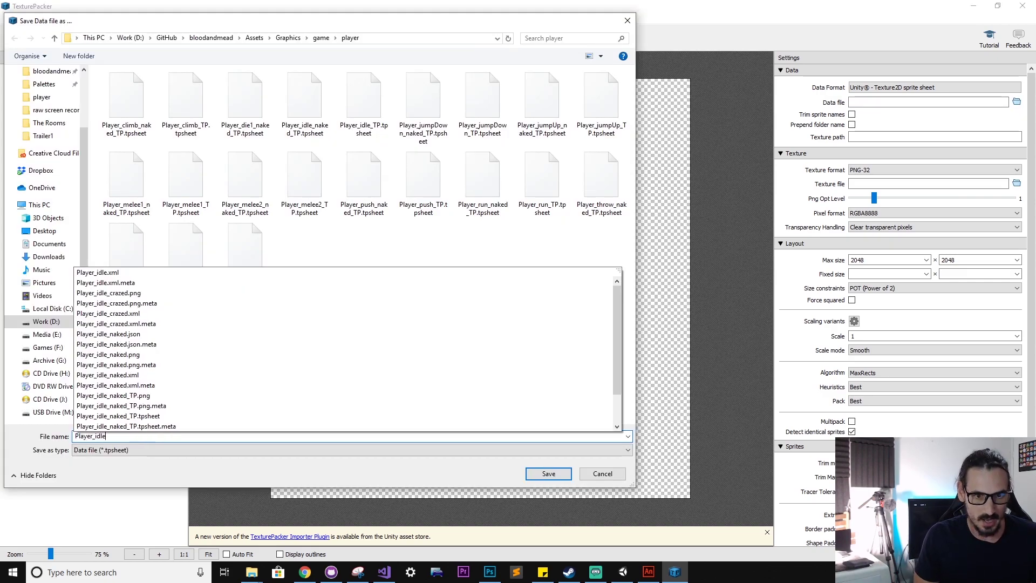
click(549, 474)
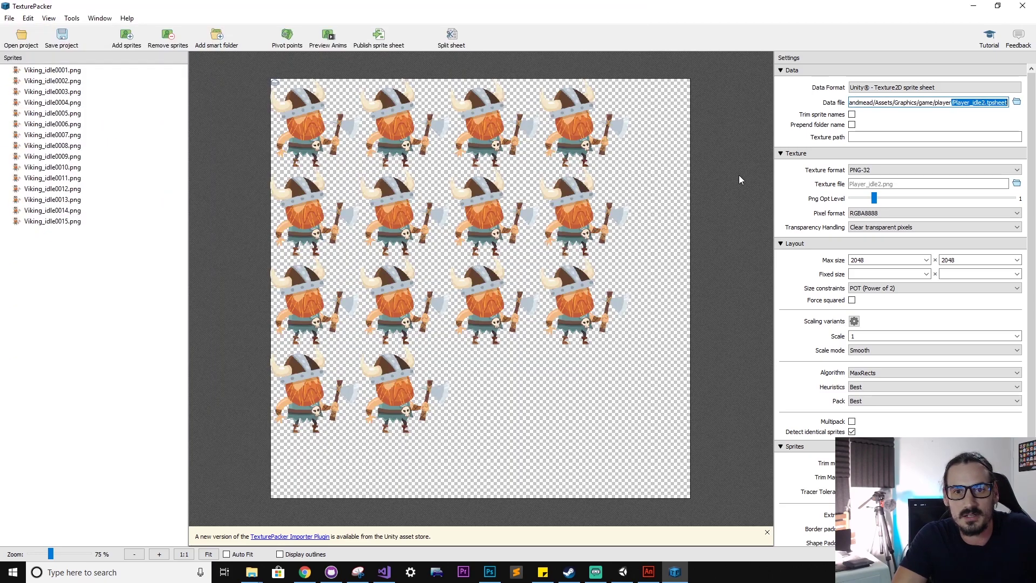
click(380, 43)
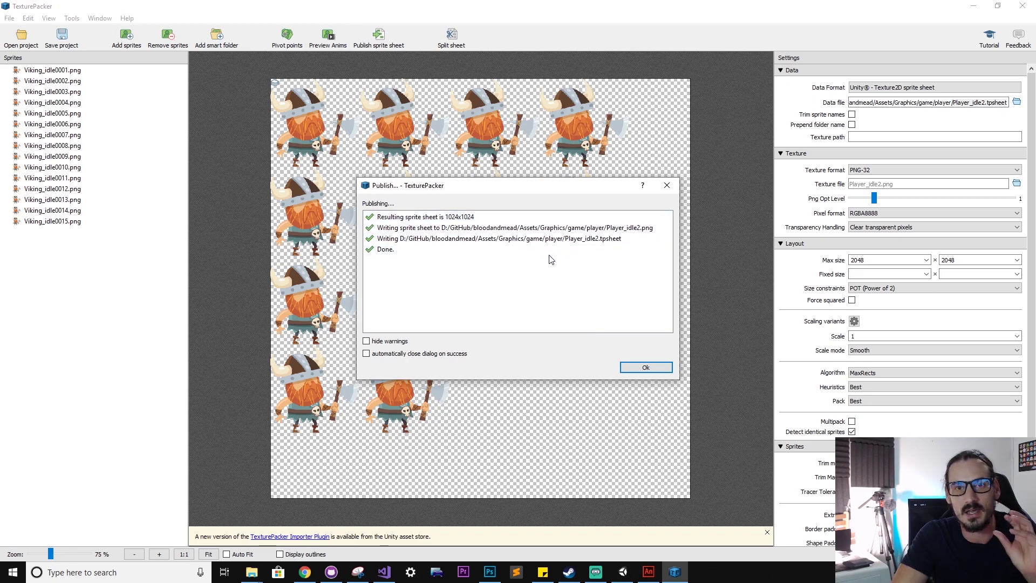
click(654, 372)
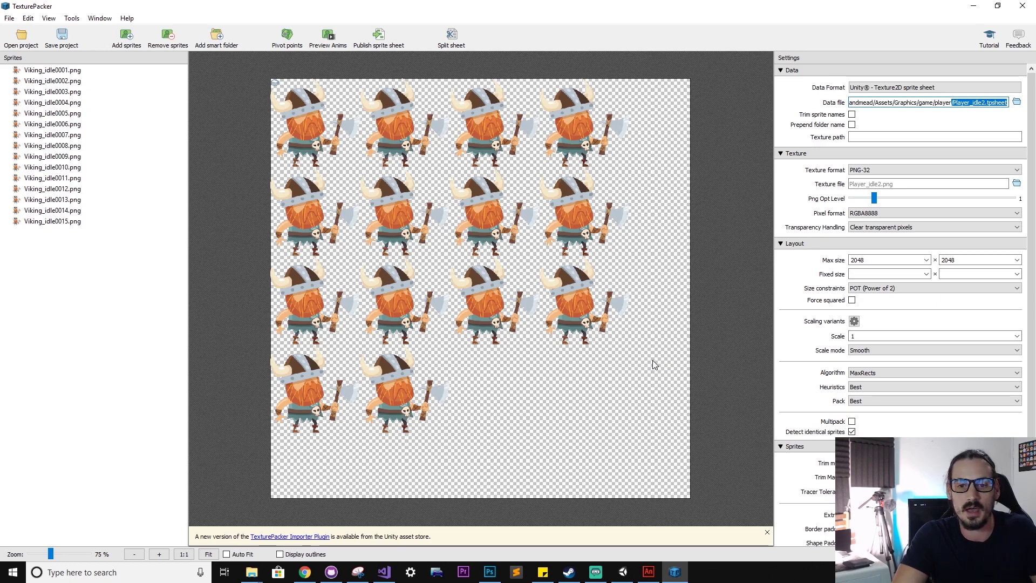
Step: Switch to Chrome showing CodeAndWeb's free TexturePacker Importer on the Unity Asset Store
mouse_move(303, 577)
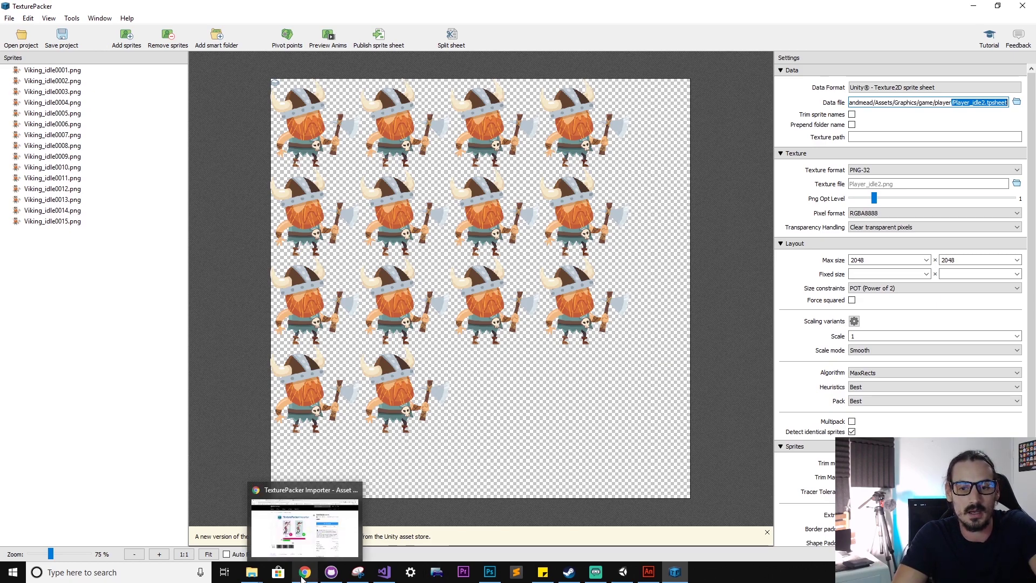
click(305, 513)
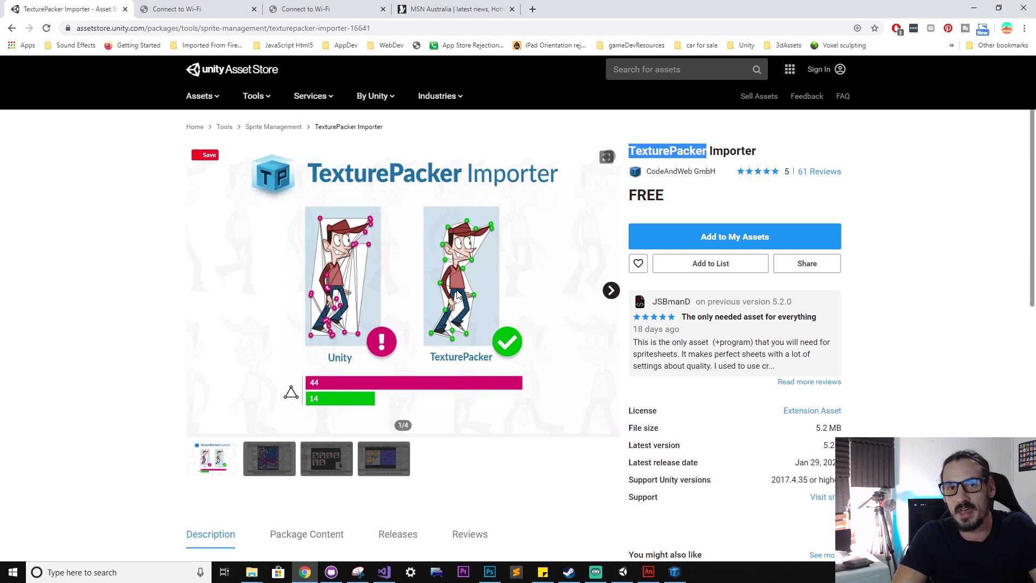
Step: Back in Unity, compare the Player_idle2_tp clip with the Player_idle2 sheet and enlarge the sheet's preview
click(623, 578)
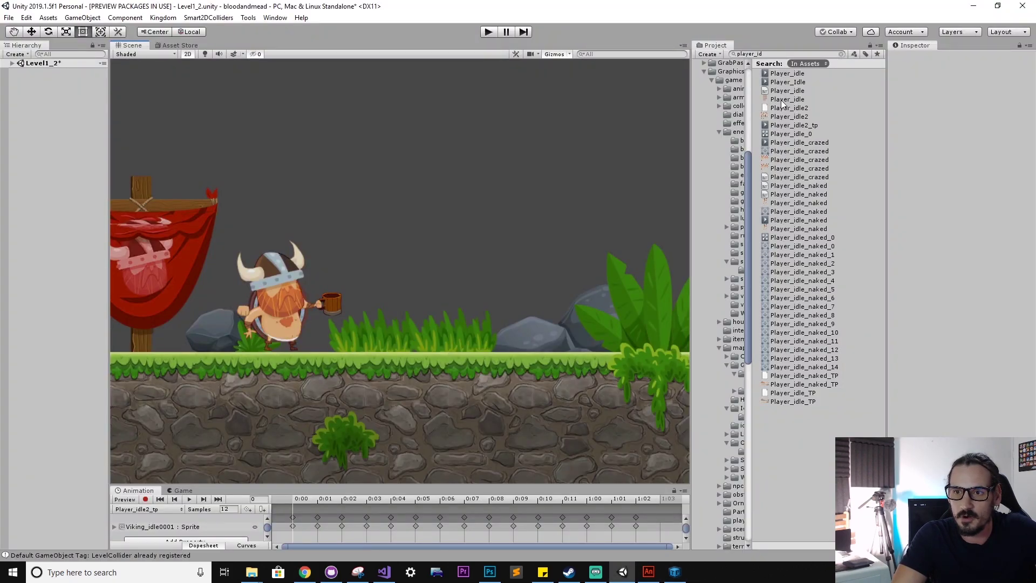
click(788, 100)
click(792, 126)
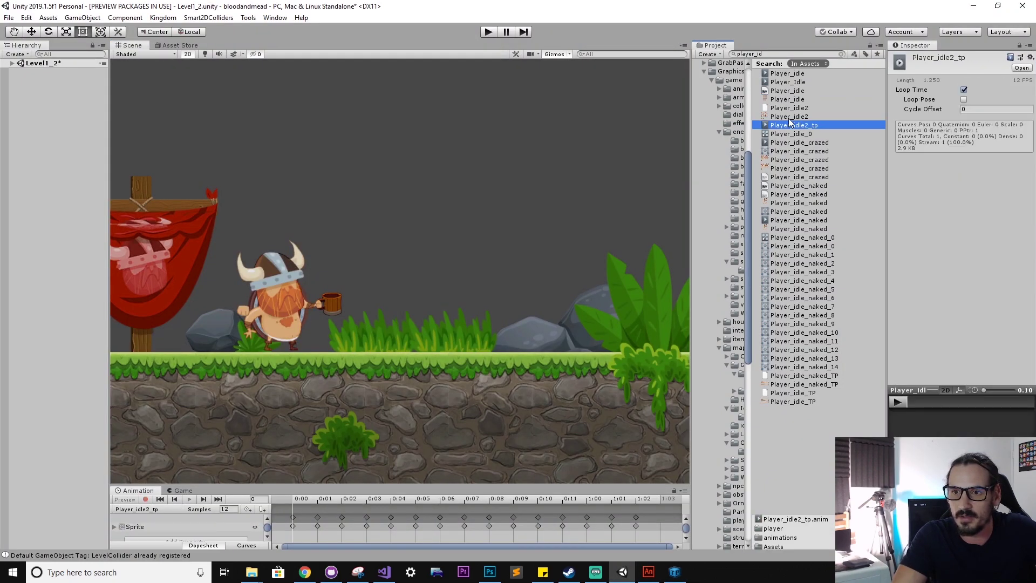
click(789, 117)
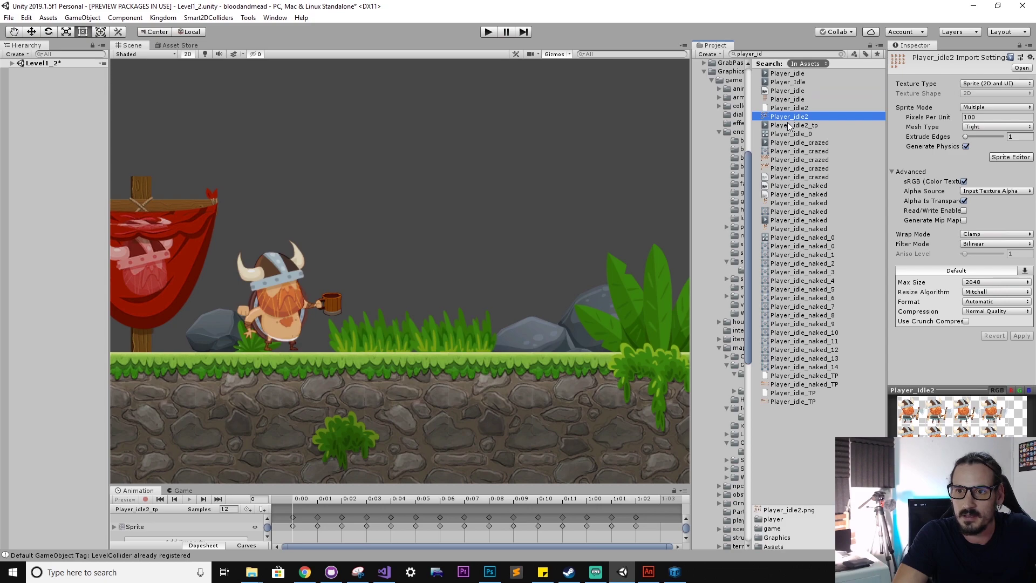
click(789, 126)
click(800, 118)
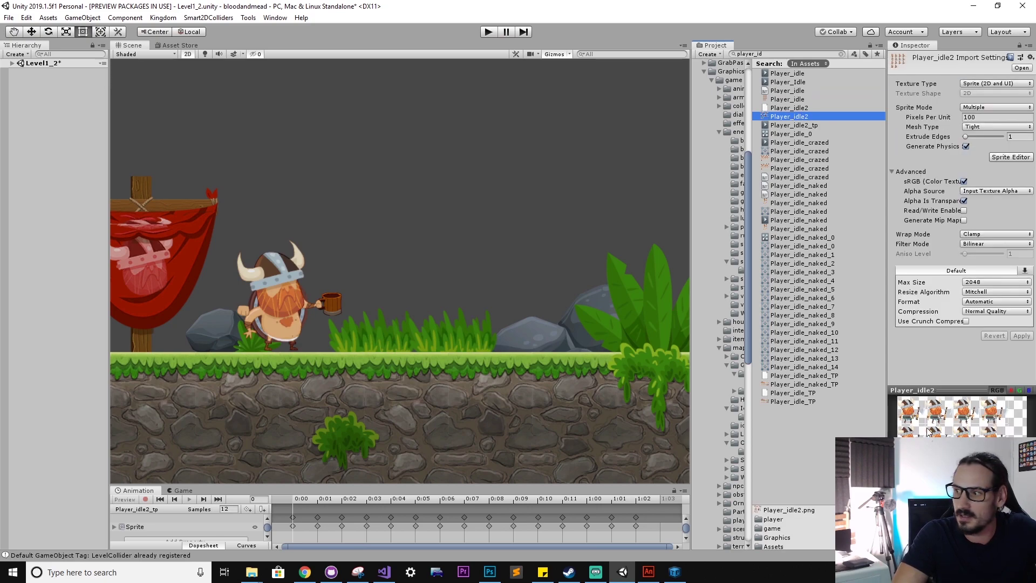
drag(926, 387, 925, 243)
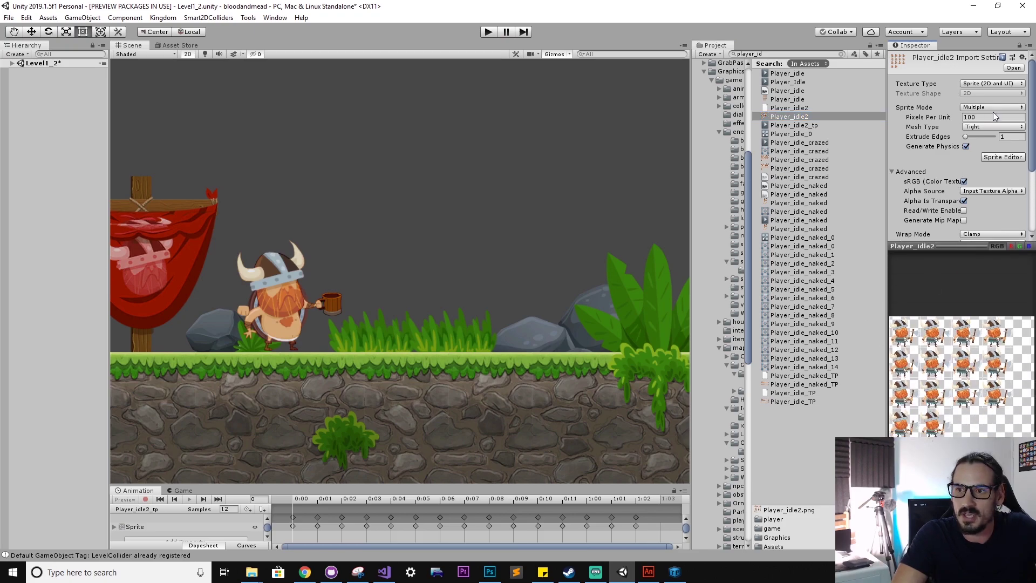
click(1002, 157)
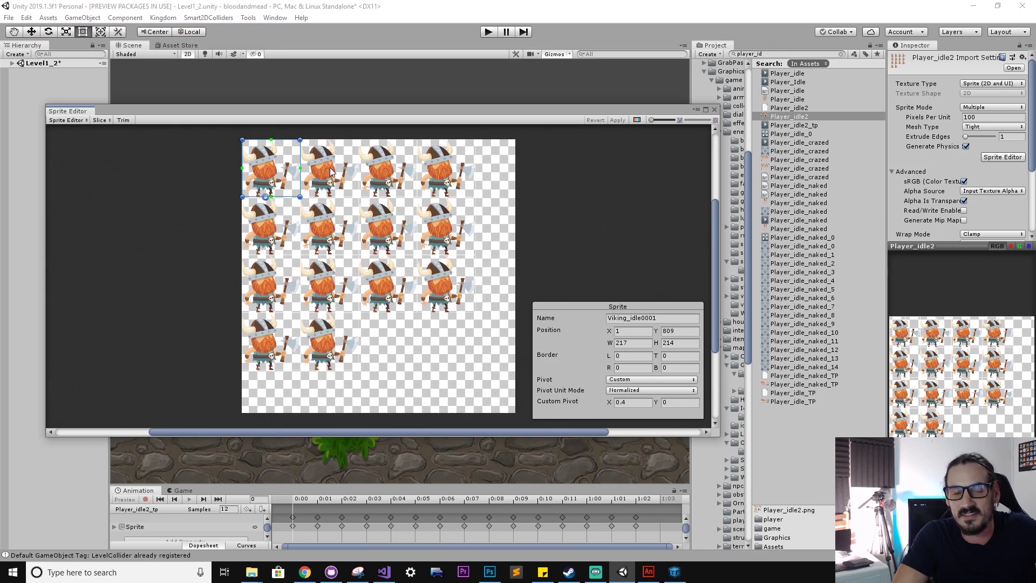
scroll(327, 177, up, 2)
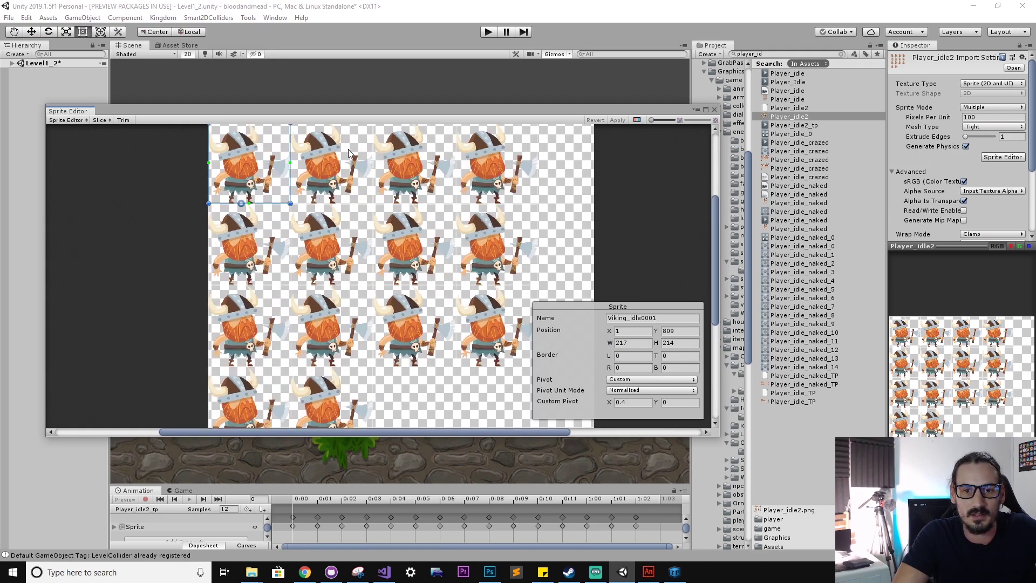
click(323, 178)
scroll(323, 178, up, 2)
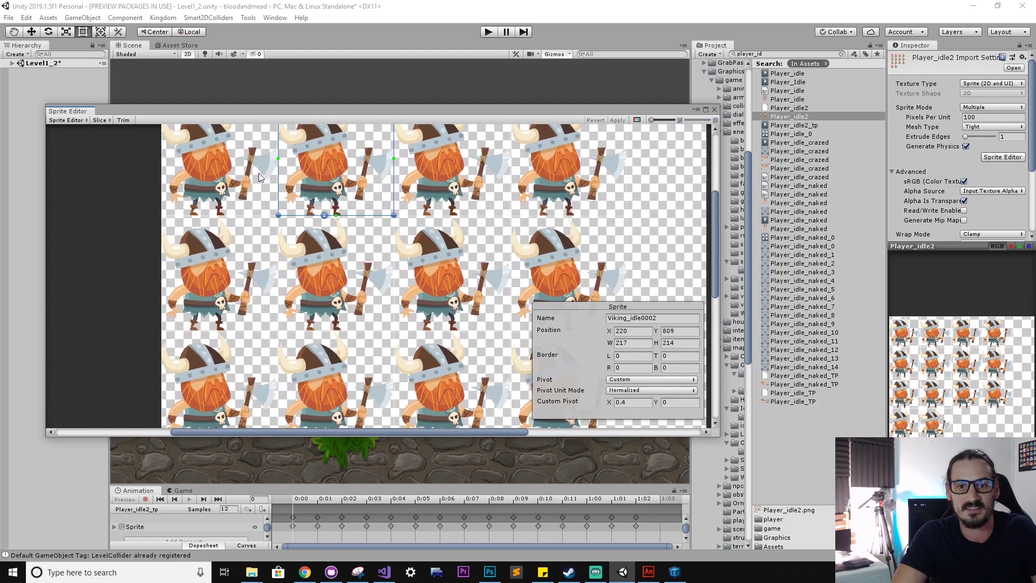
scroll(215, 227, up, 1)
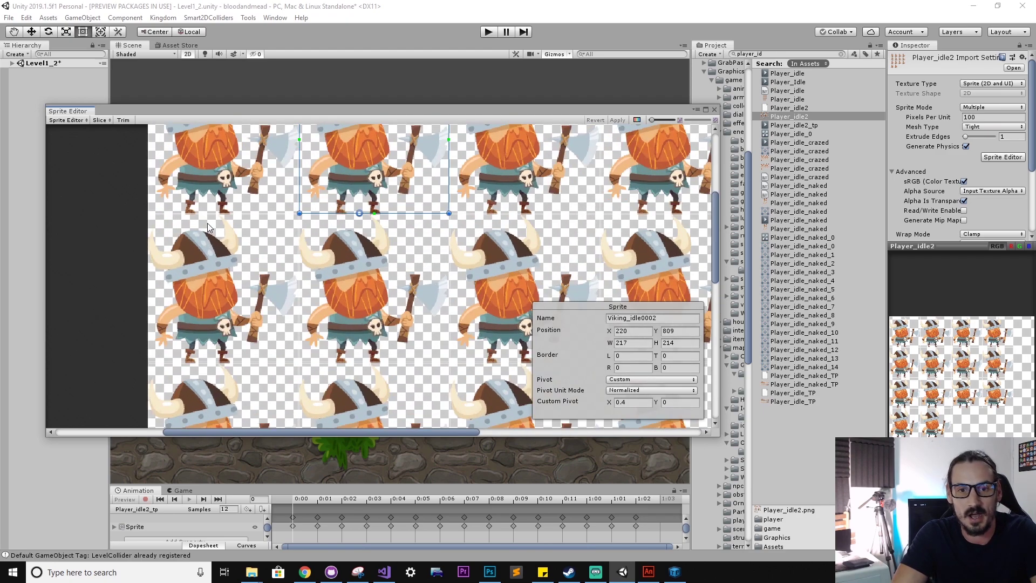
click(212, 174)
click(214, 274)
click(344, 277)
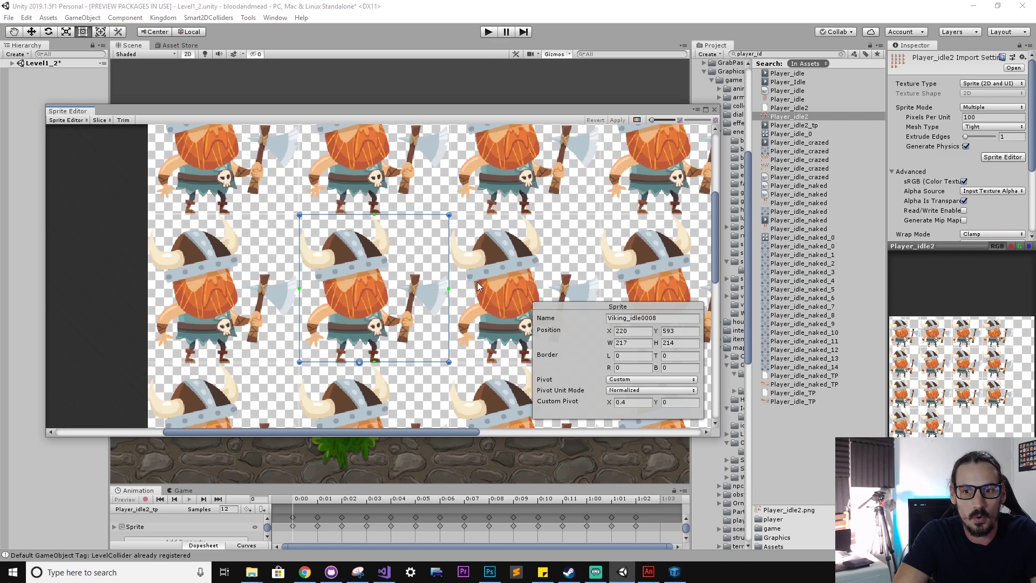
click(480, 281)
click(332, 326)
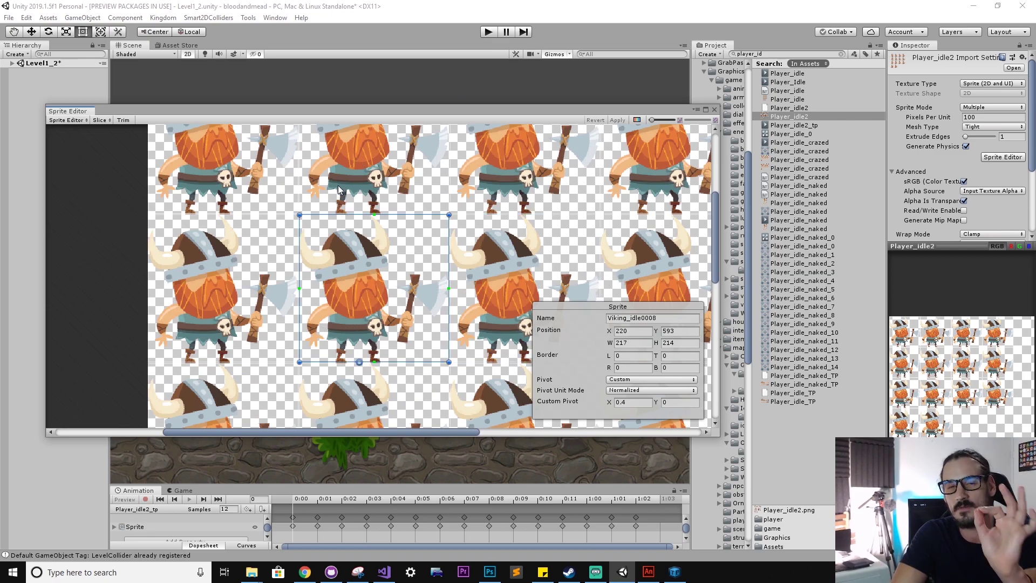
click(715, 111)
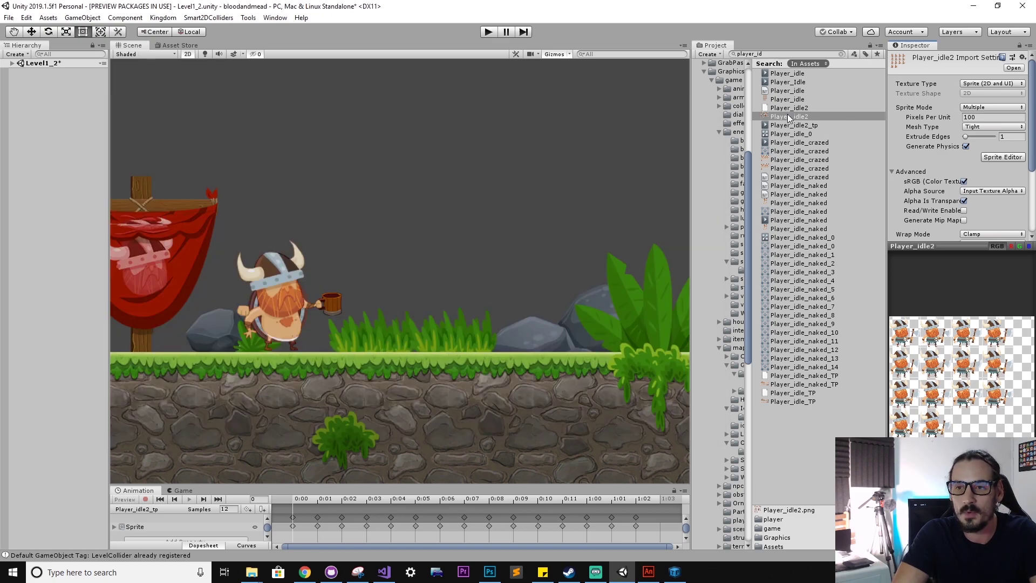
Step: Drop Player_idle2 into the Scene and save the clip as Player_idle2_TP.anim in animations/player, replacing the old one
drag(788, 115, 403, 211)
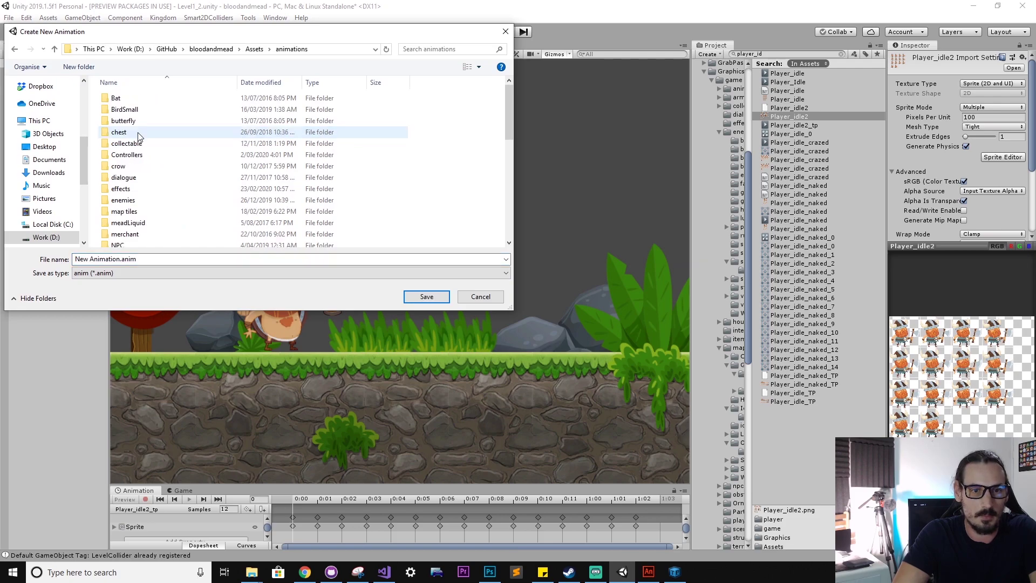
double_click(139, 135)
scroll(145, 225, down, 2)
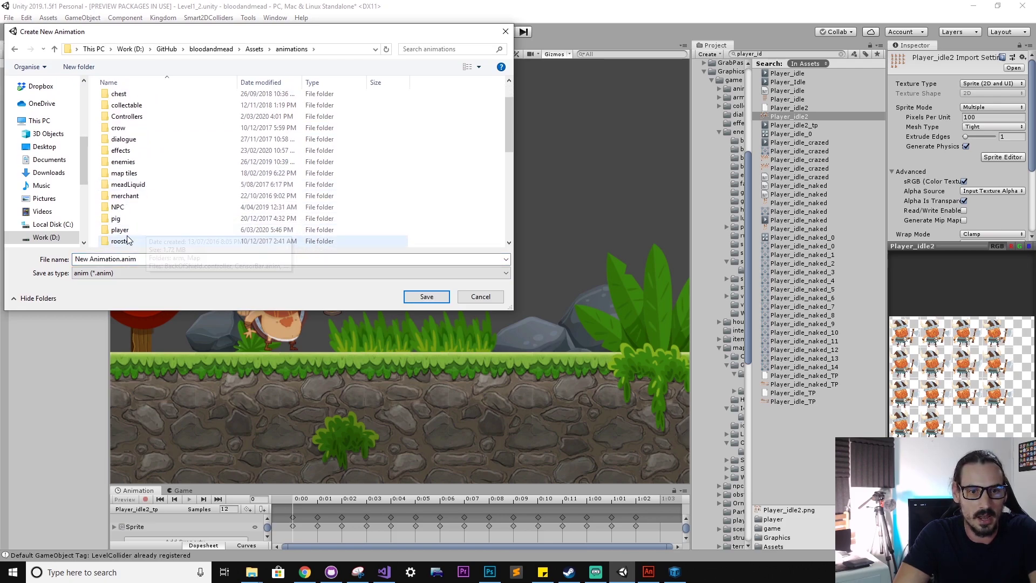
double_click(135, 241)
click(121, 260)
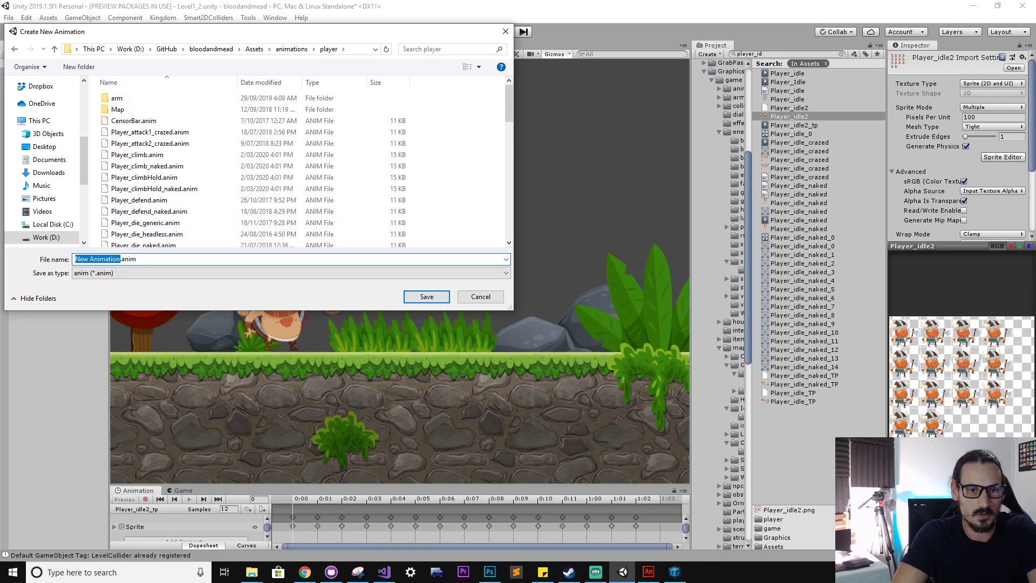
text(Player_)
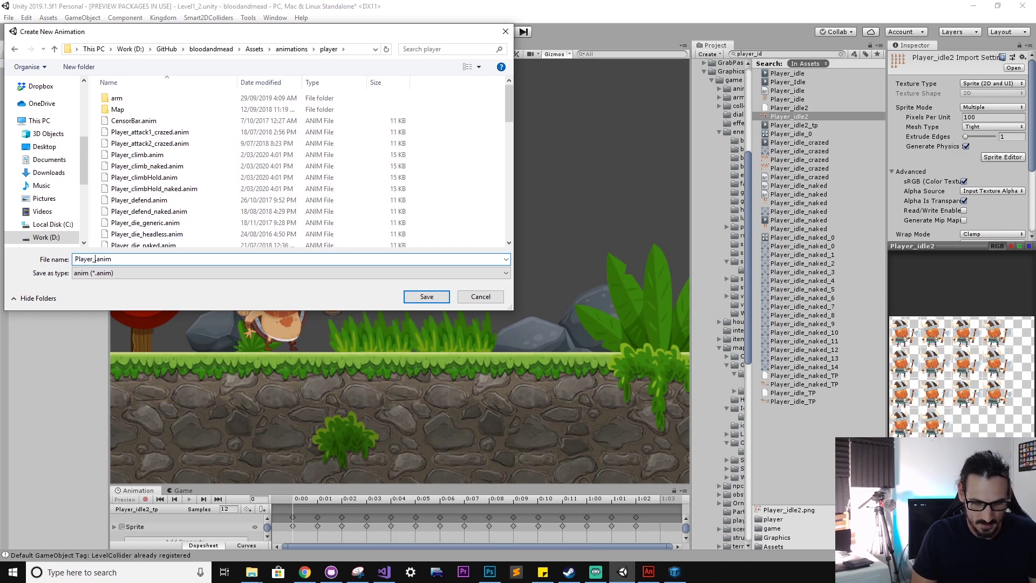
text(idle2)
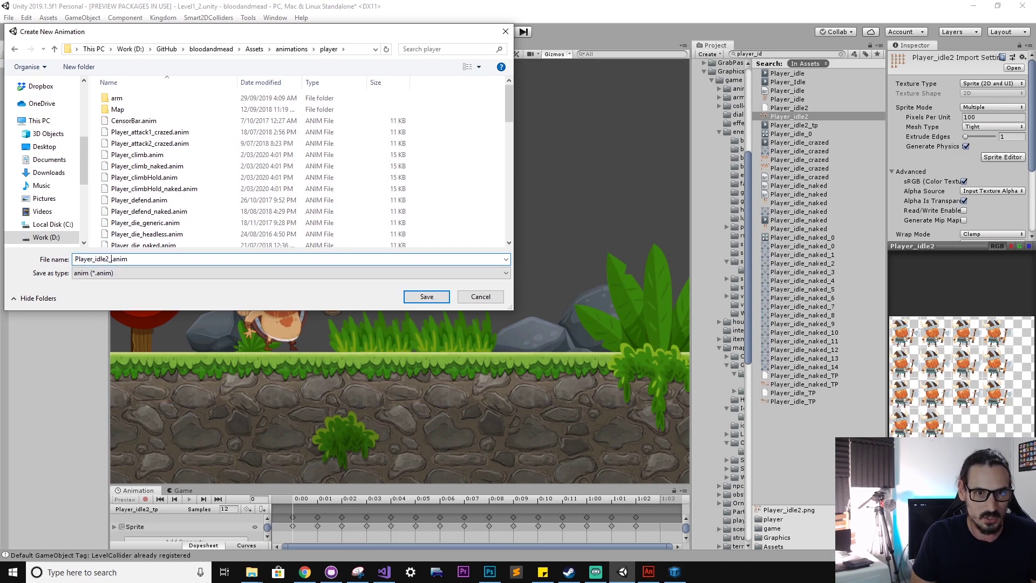
text(_TP)
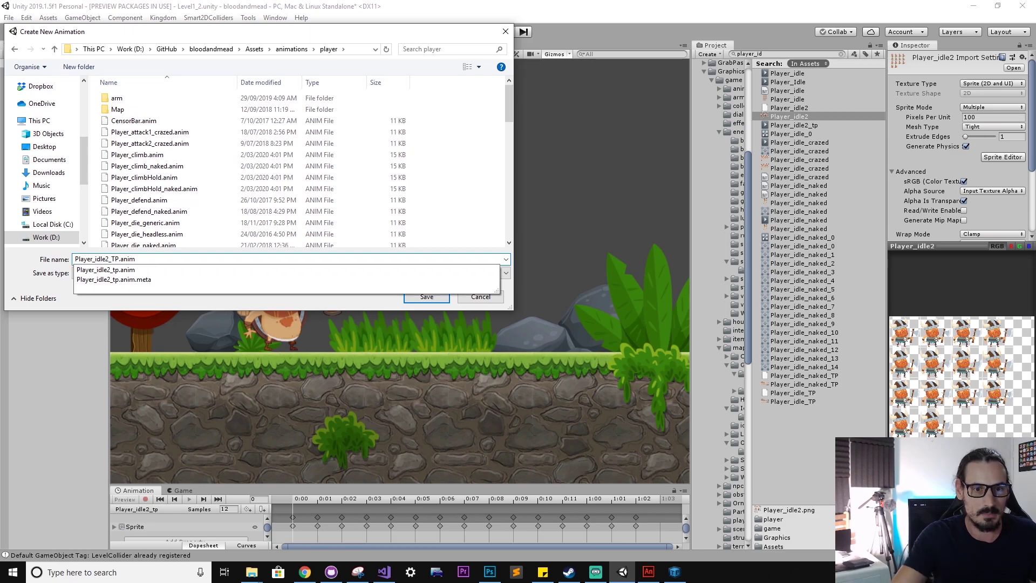
click(426, 297)
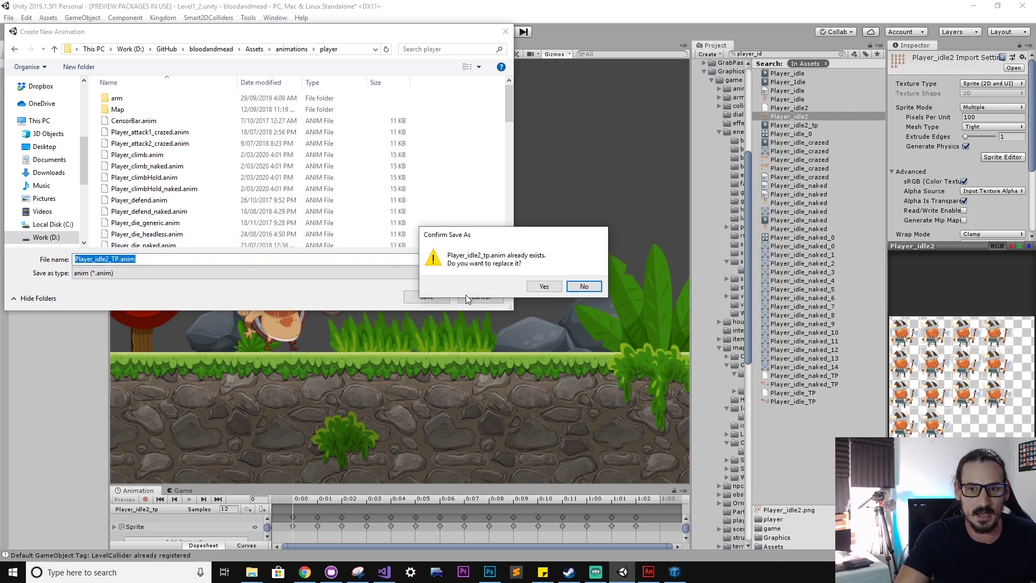
click(544, 286)
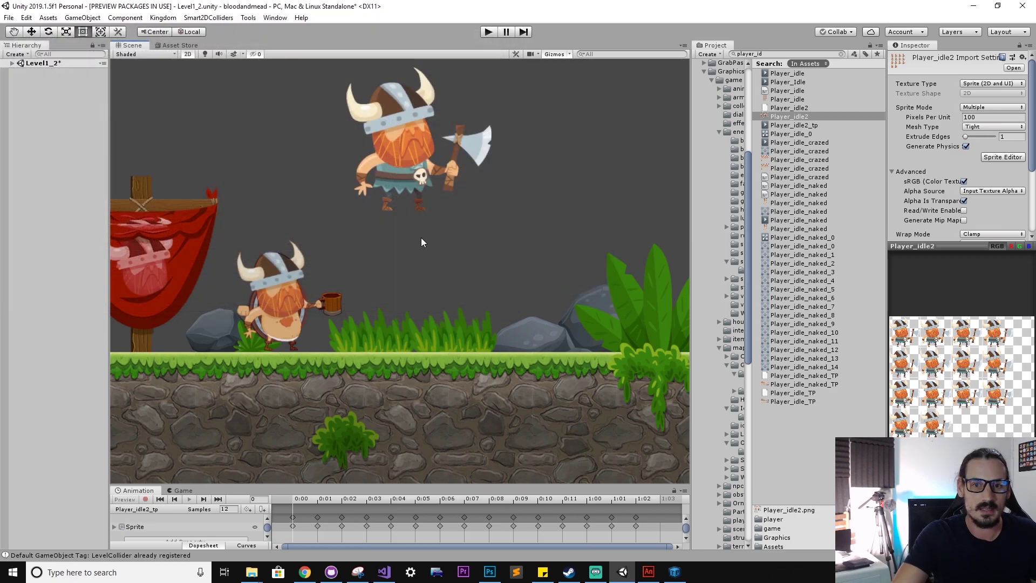
click(410, 161)
click(280, 18)
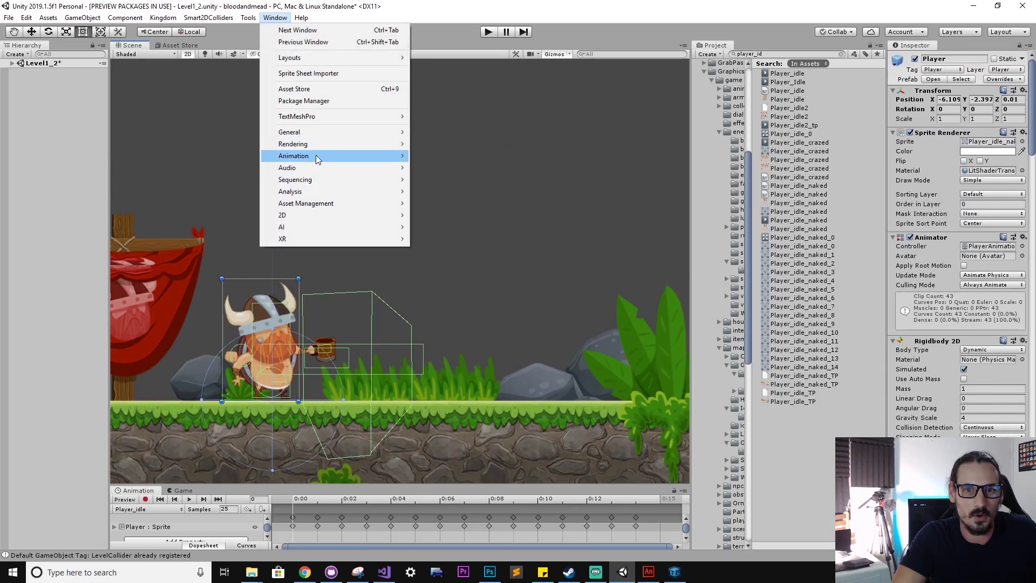
Step: Open the player's Animator graph and drop the Player_idle2_tp clip into it
mouse_move(316, 156)
click(438, 164)
scroll(519, 162, down, 5)
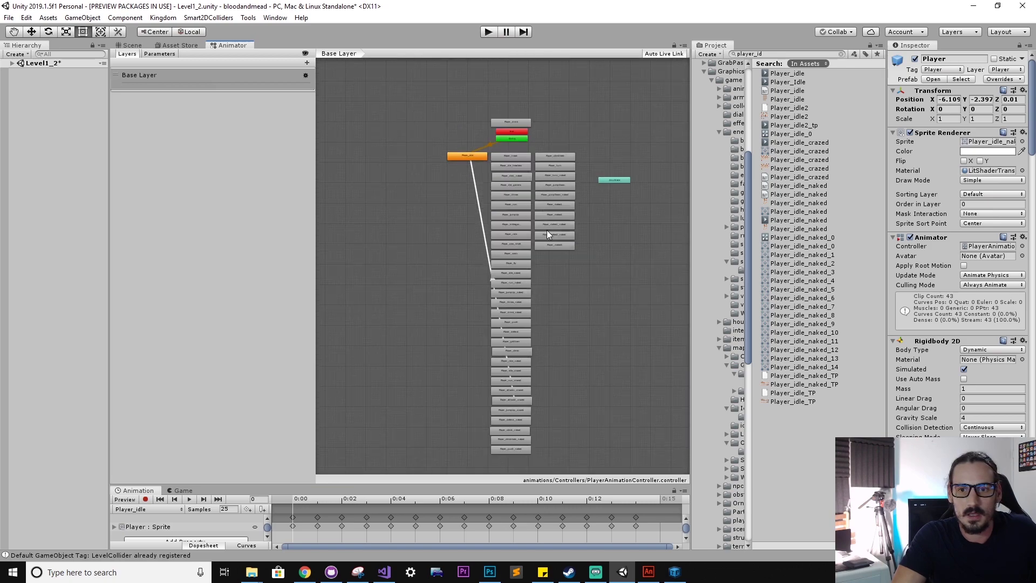
scroll(439, 241, up, 4)
scroll(460, 255, up, 3)
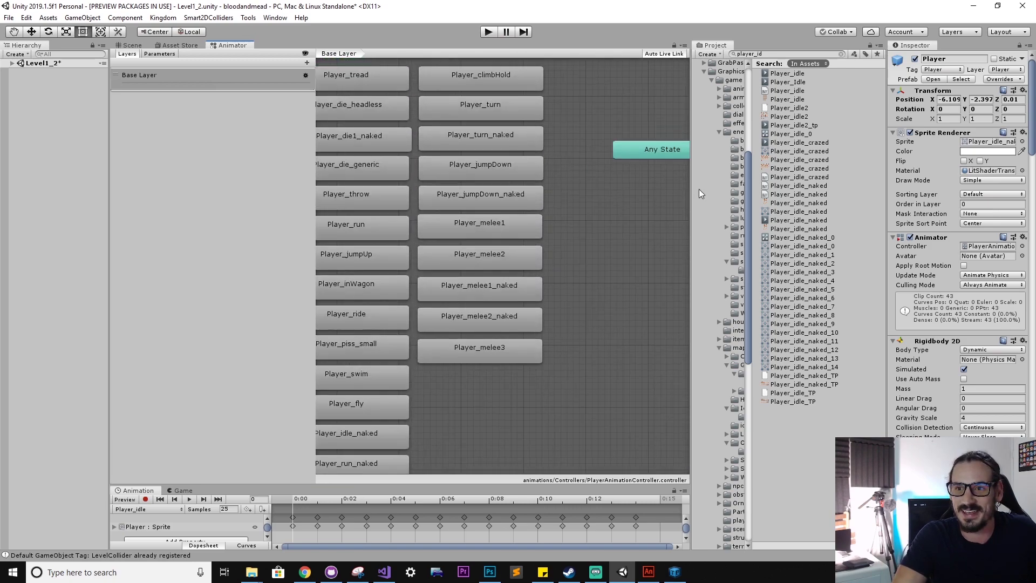
drag(800, 121, 643, 283)
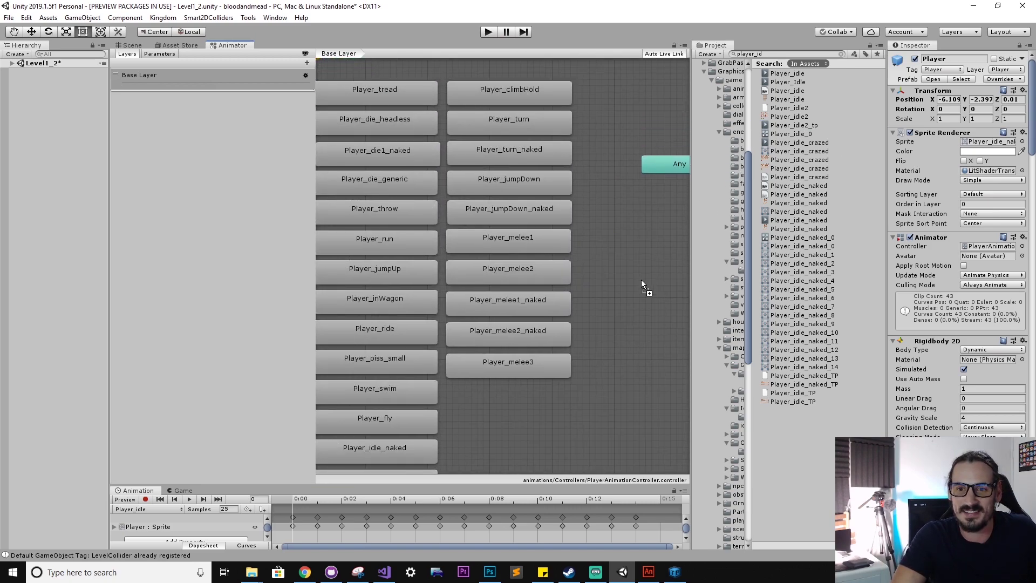
Step: Place the new Player_idle2_tp state under Player_melee3, check its motion clip, and return to the level scene
drag(507, 412, 514, 394)
click(605, 396)
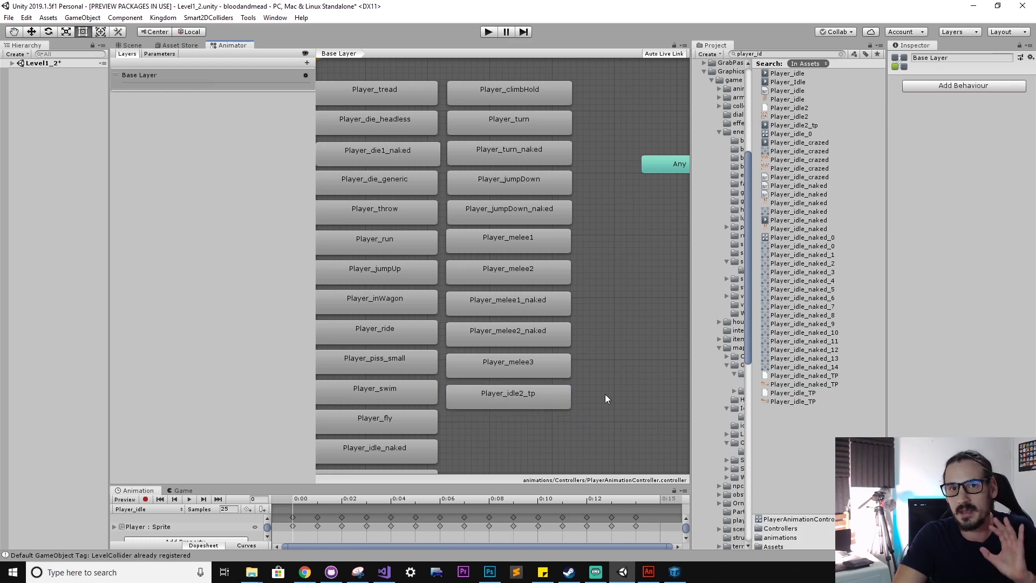
click(551, 392)
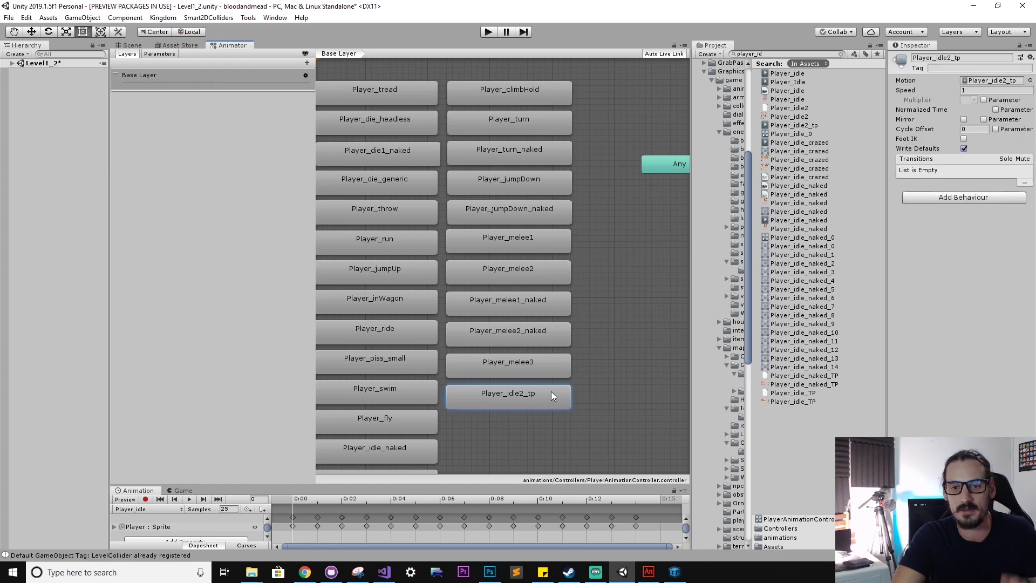
click(593, 381)
key(ctrl+1)
drag(450, 237, 436, 293)
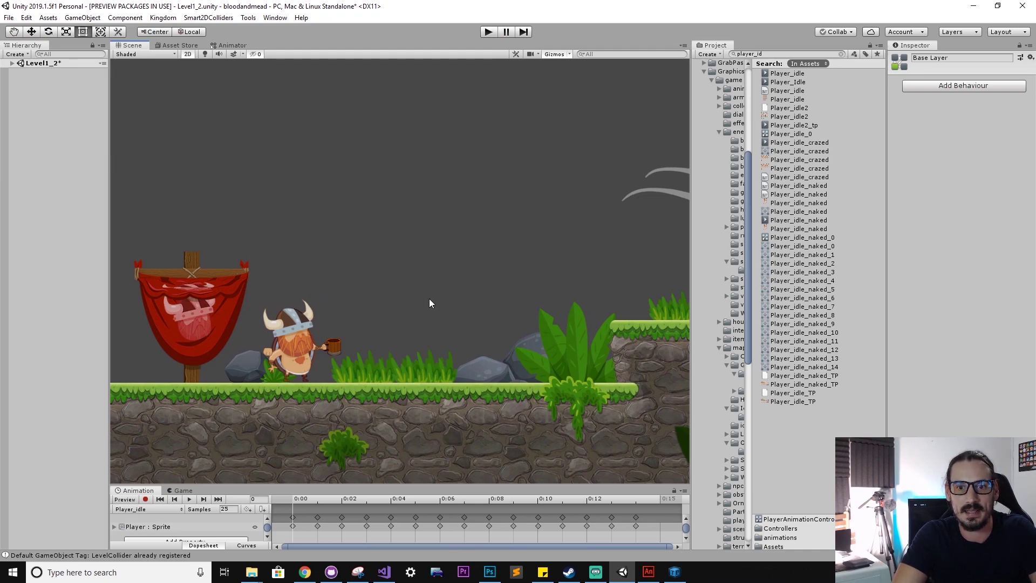
scroll(354, 249, down, 3)
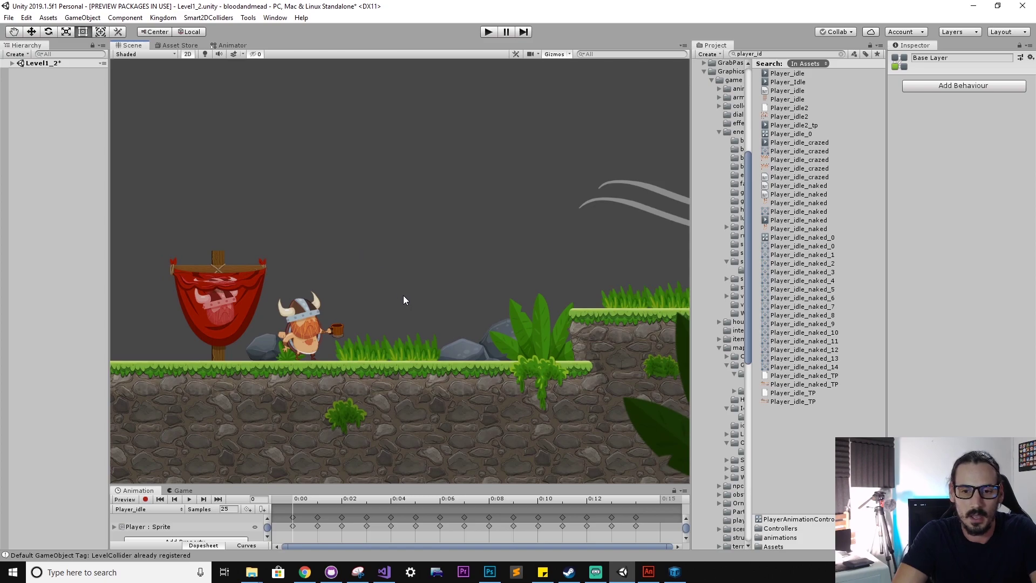
drag(255, 485, 233, 485)
click(186, 382)
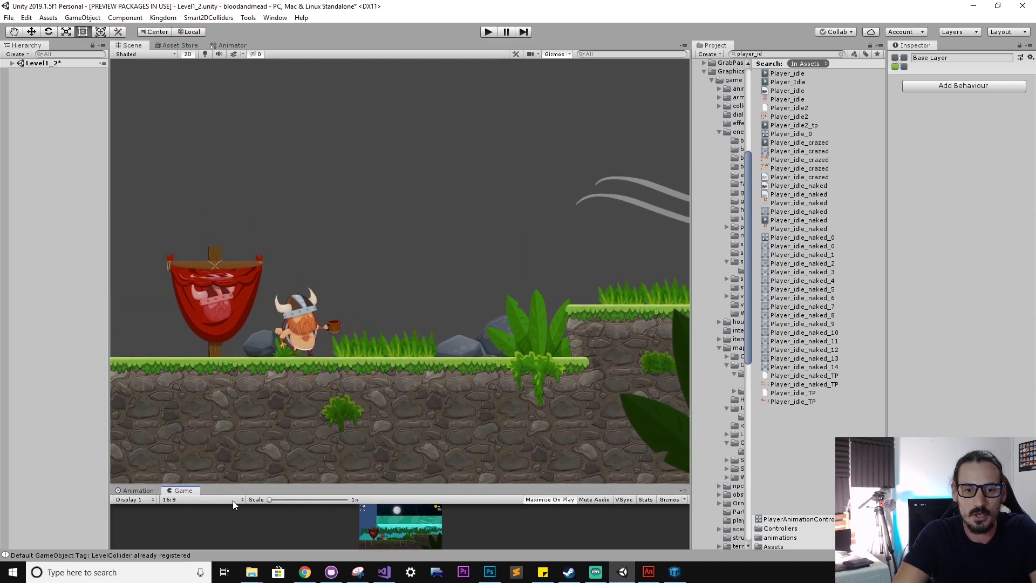
click(488, 33)
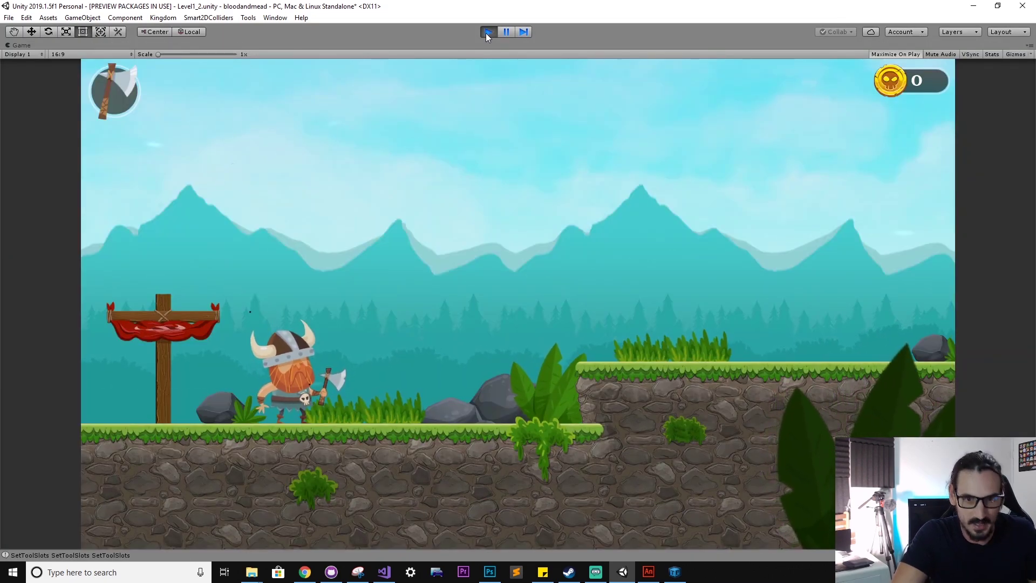
key(Right)
key(Left)
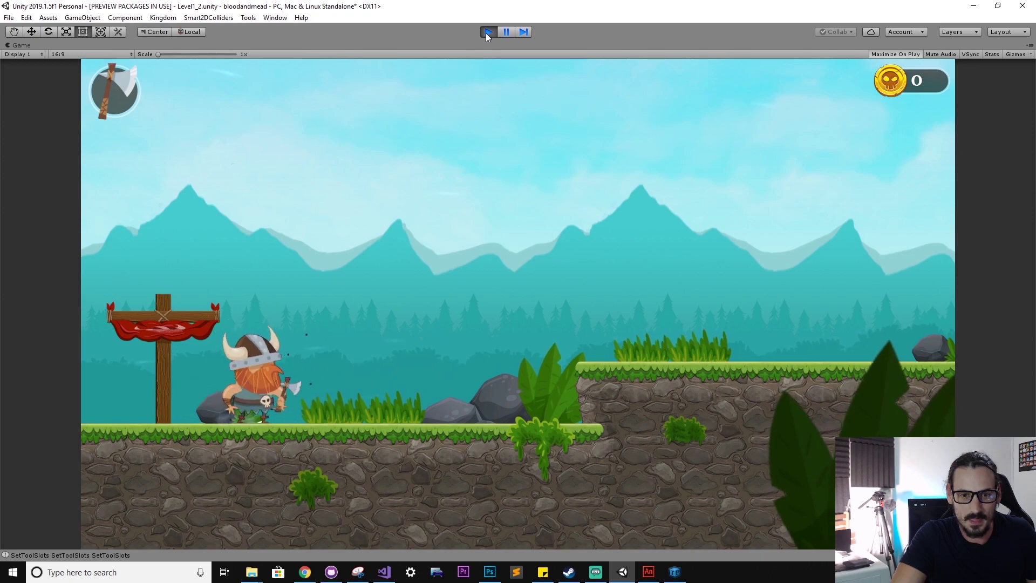
key(Right)
key(space)
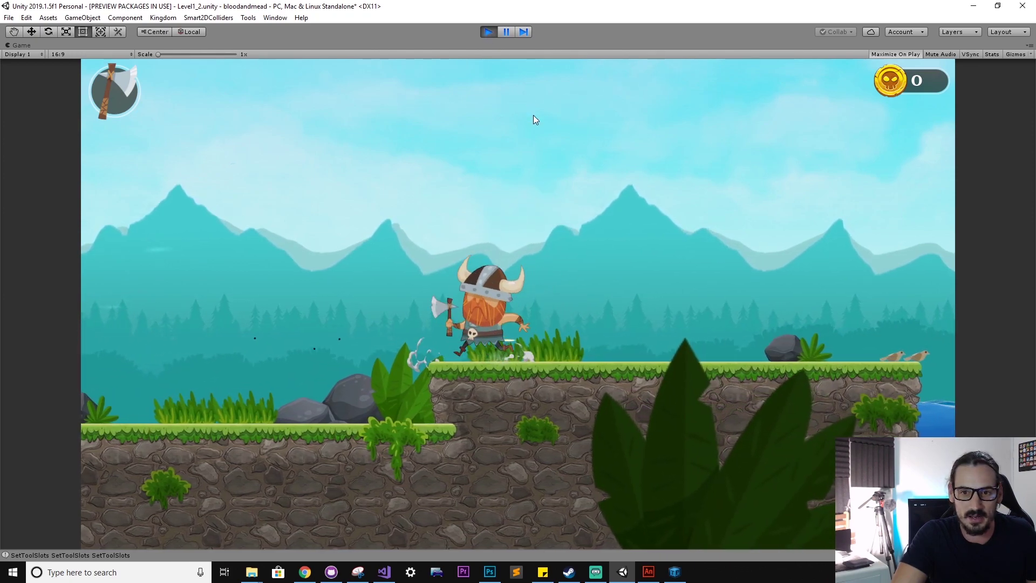
key(Left)
key(space)
key(Right)
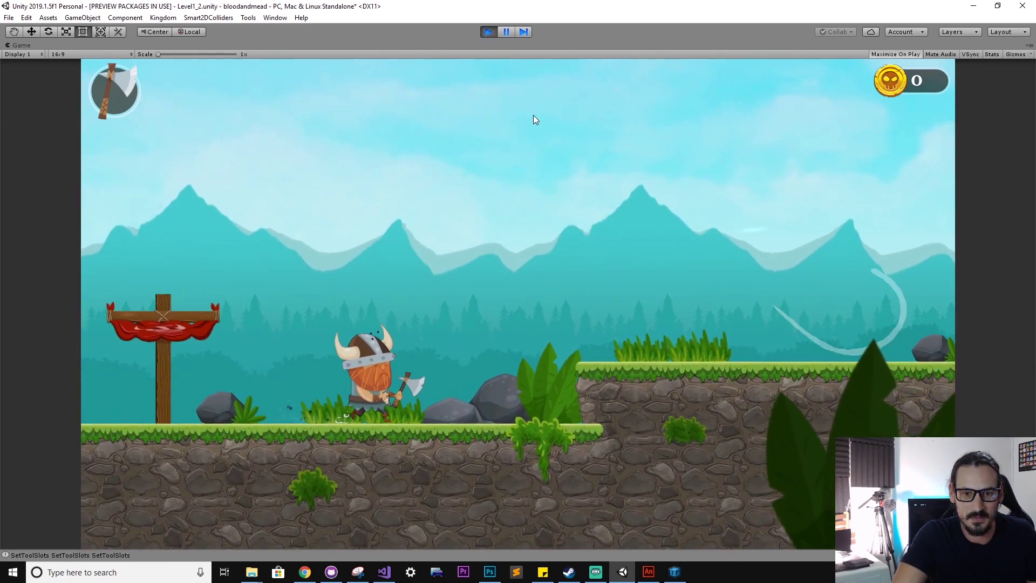
key(Right)
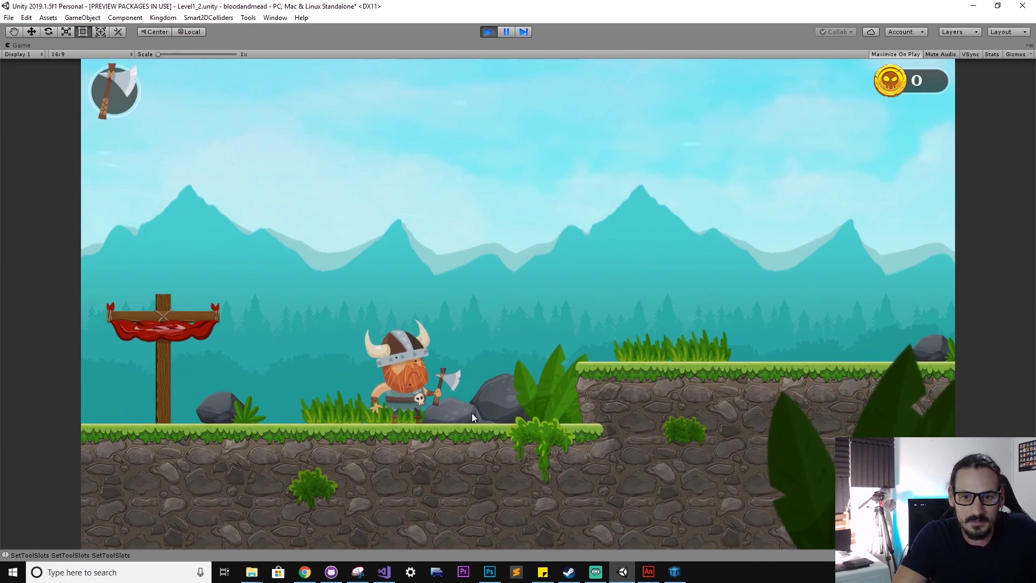
click(490, 33)
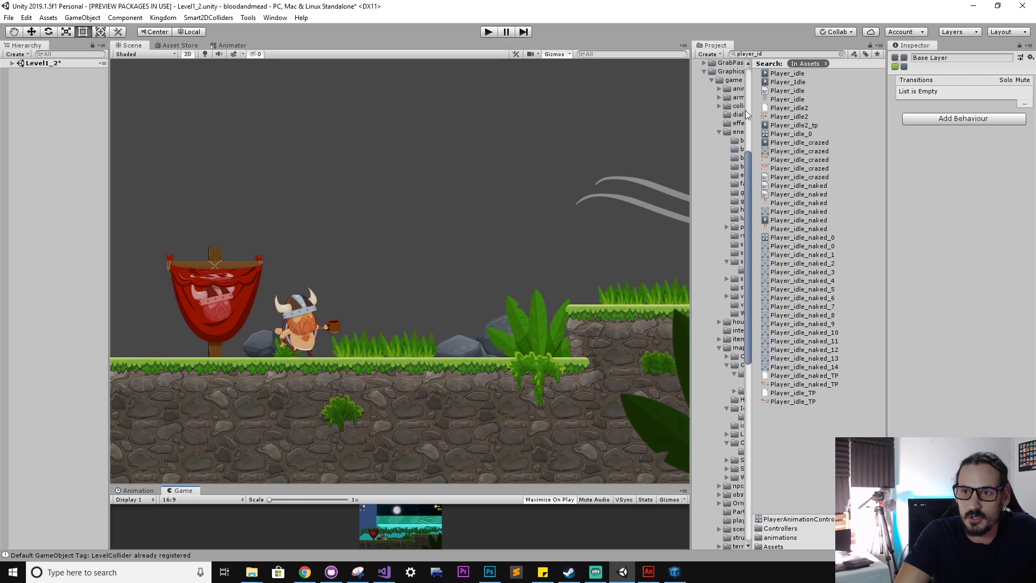
Step: Paste the copied glow layer style onto Layer 1 of the viking sprite sheet and zoom in
click(794, 118)
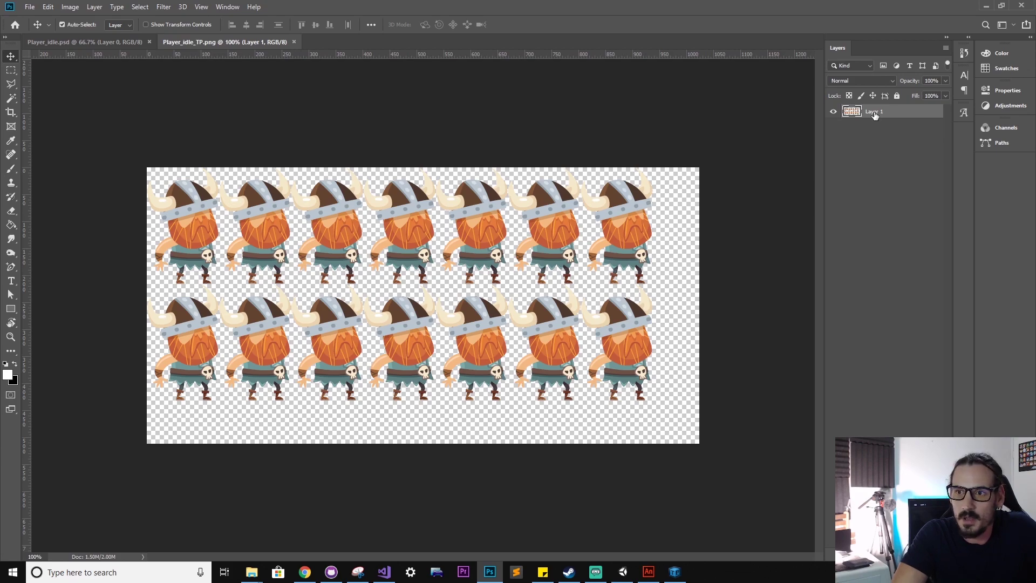
right_click(875, 116)
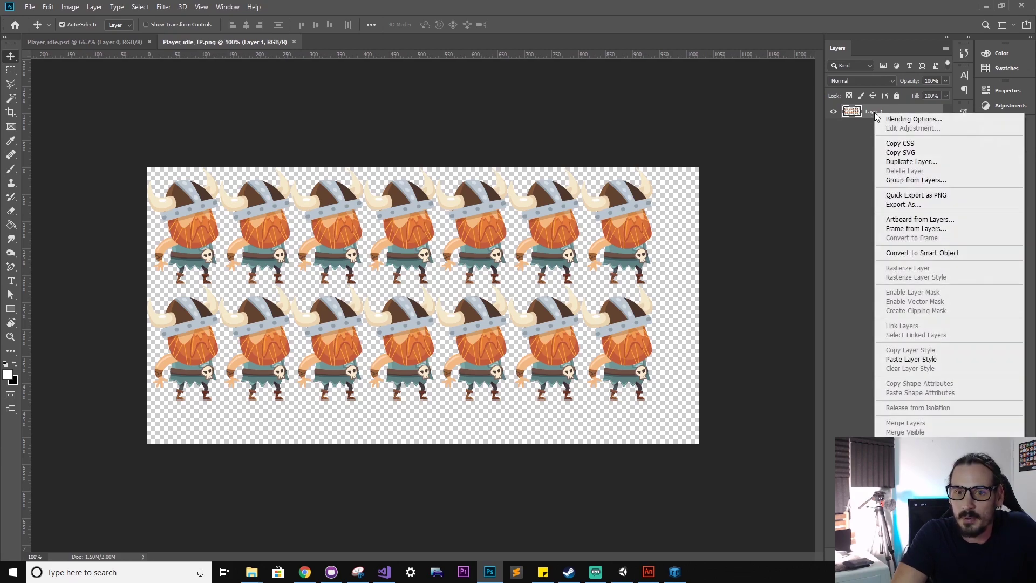
click(920, 359)
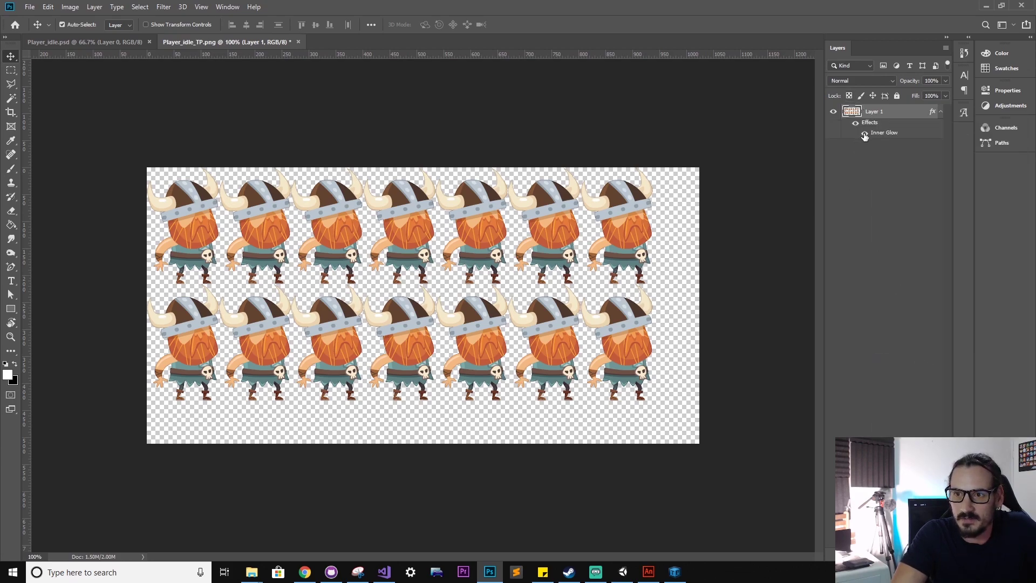
key(ctrl+plus)
key(ctrl+plus)
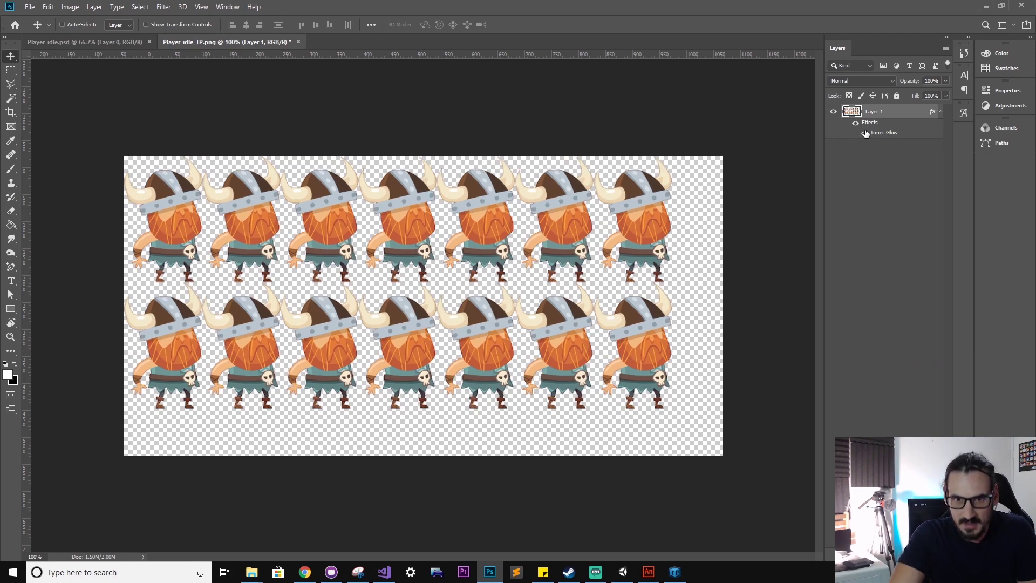
Step: Toggle the Inner Glow on and off to compare the outline, leaving it visible
click(865, 133)
click(865, 133)
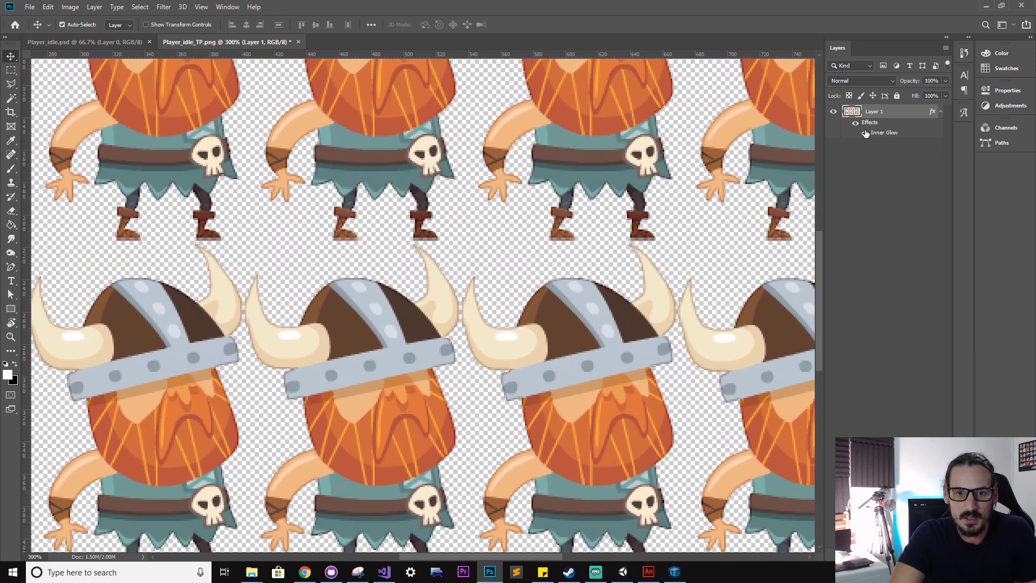
click(865, 133)
click(865, 132)
drag(531, 326, 580, 186)
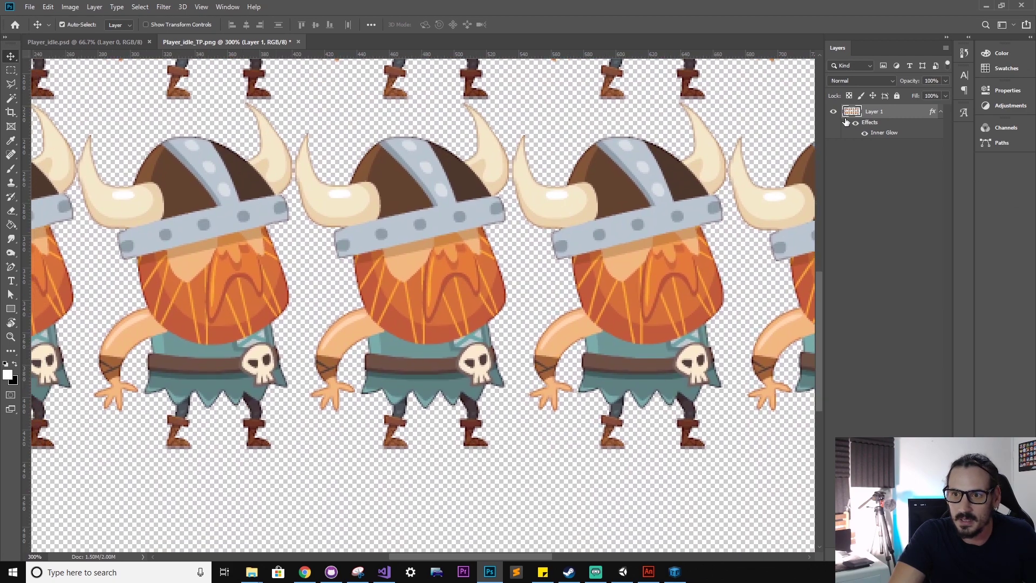
click(864, 133)
click(864, 134)
click(864, 134)
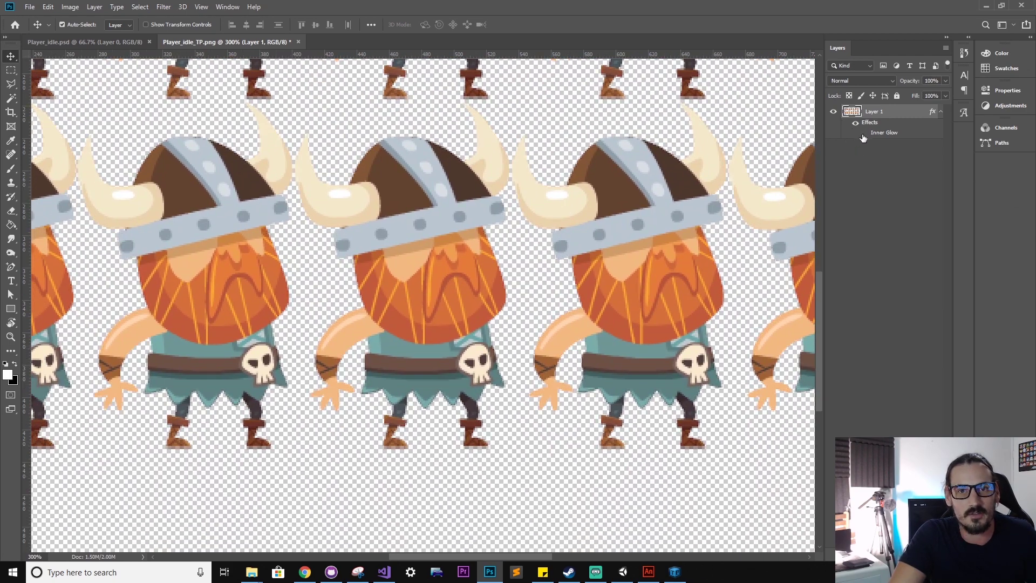
click(864, 134)
click(864, 134)
click(864, 134)
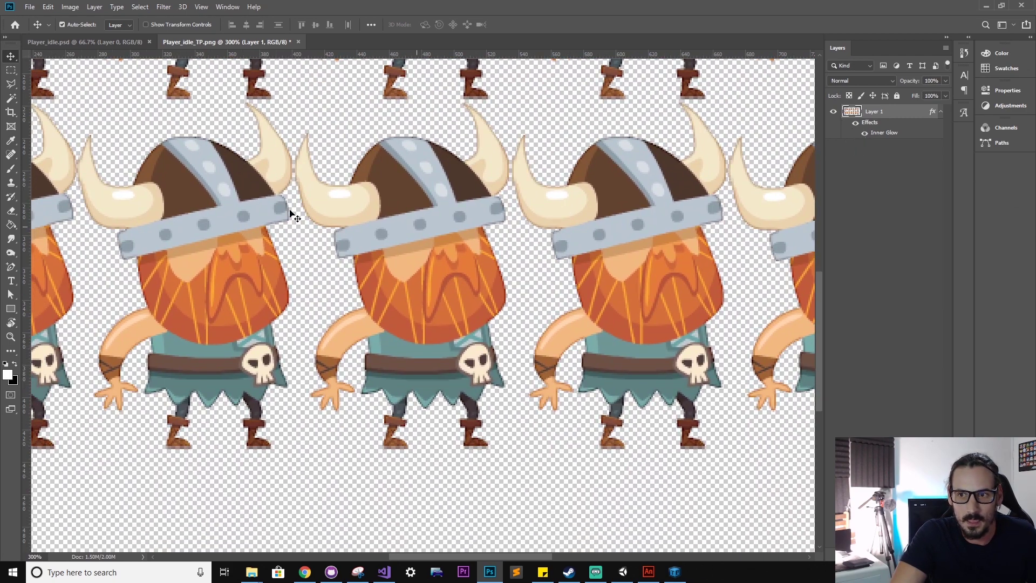
Step: Export the image with Save for Web, replacing the existing Player_idle_TP.png
click(30, 6)
mouse_move(77, 147)
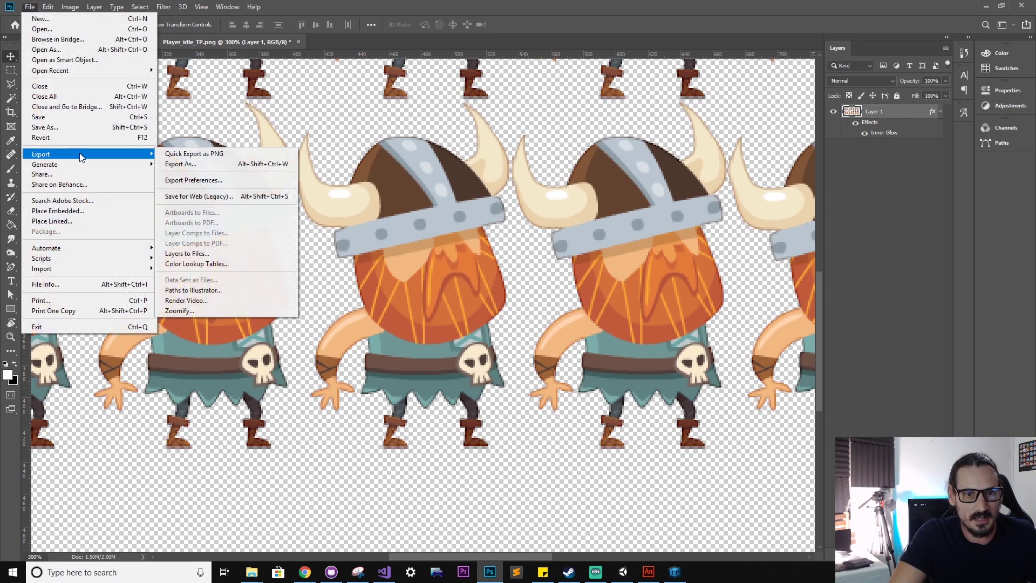
click(232, 196)
key(Return)
click(805, 347)
click(589, 278)
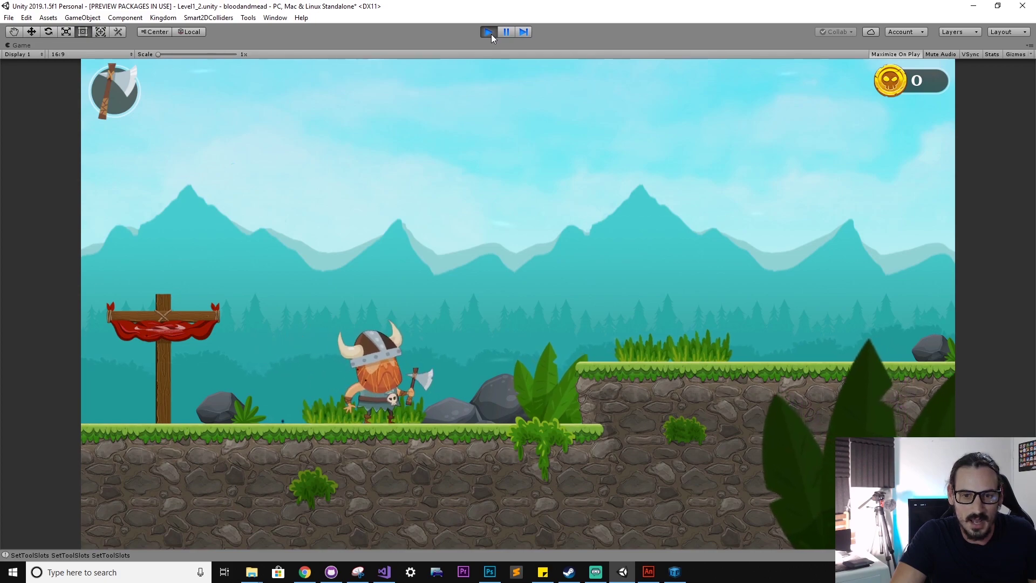
Step: Walk the viking left and right, then scale the Game view to 1.27x
key(Left)
key(Right)
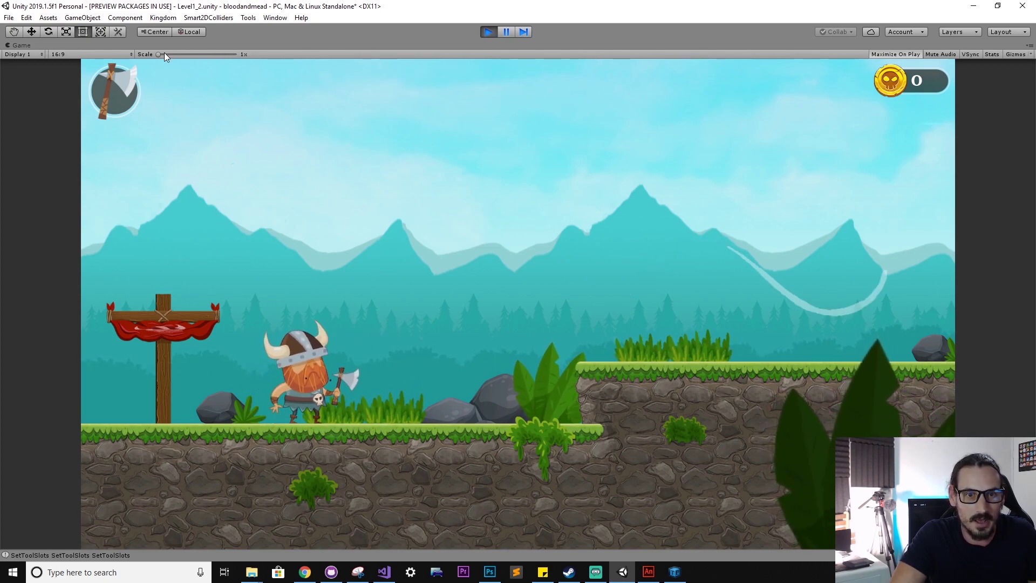
mouse_move(159, 54)
mouse_down()
mouse_move(174, 56)
mouse_move(156, 57)
mouse_up()
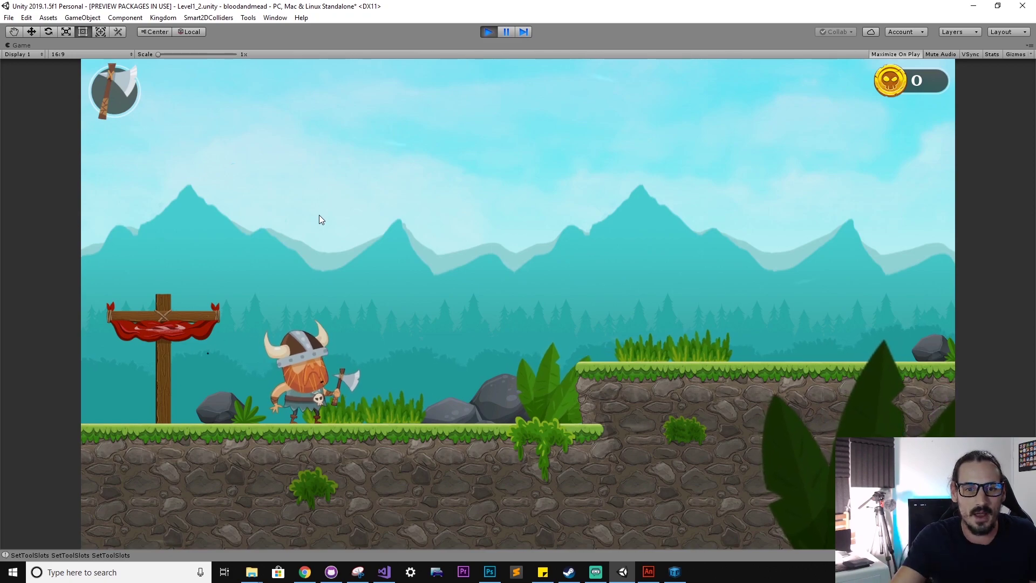
Step: Run and jump the viking along the ledges and across the water to collect a coin
key(Right)
key(space)
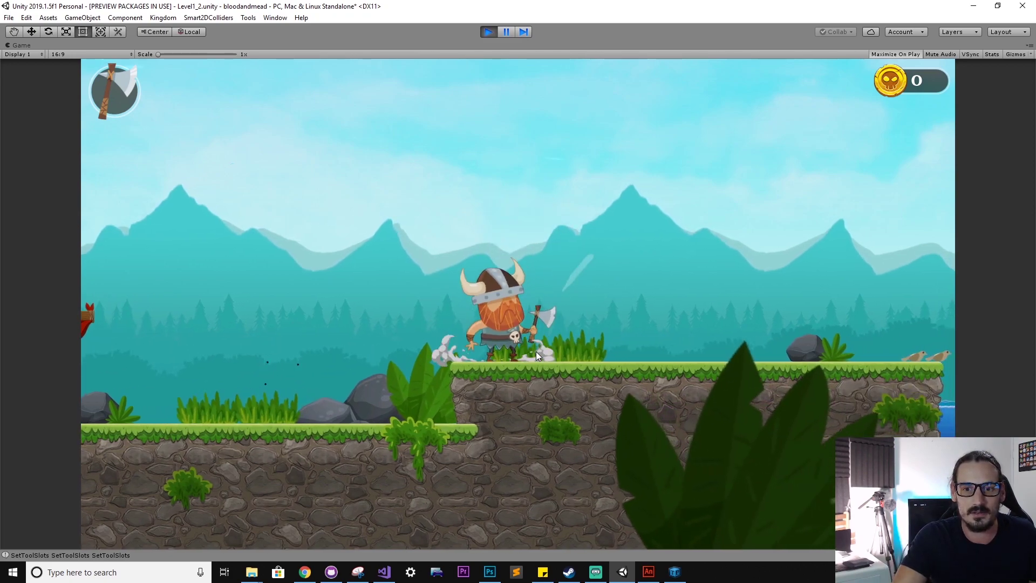
key(Right)
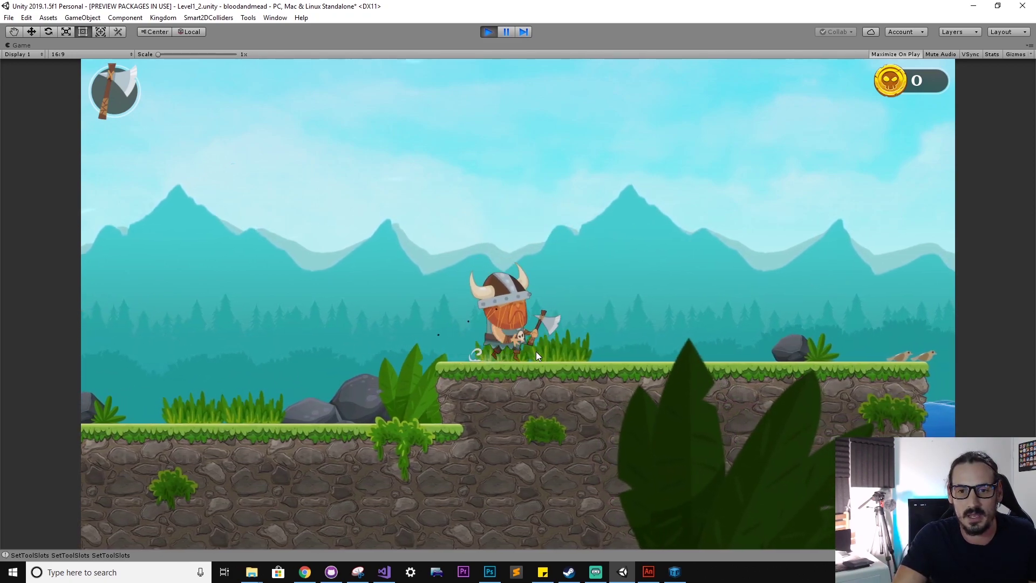
key(Left)
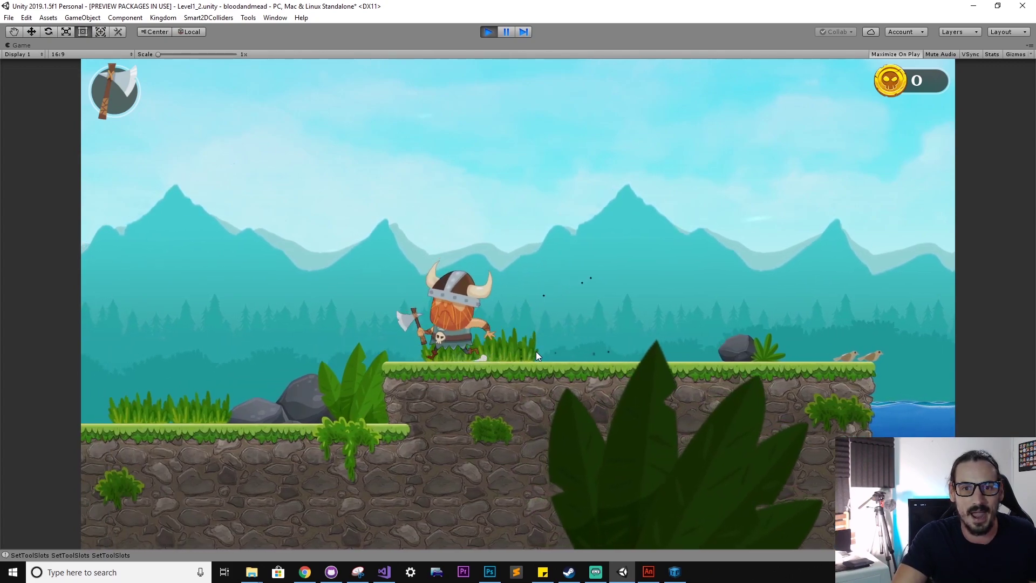
key(Right)
key(space)
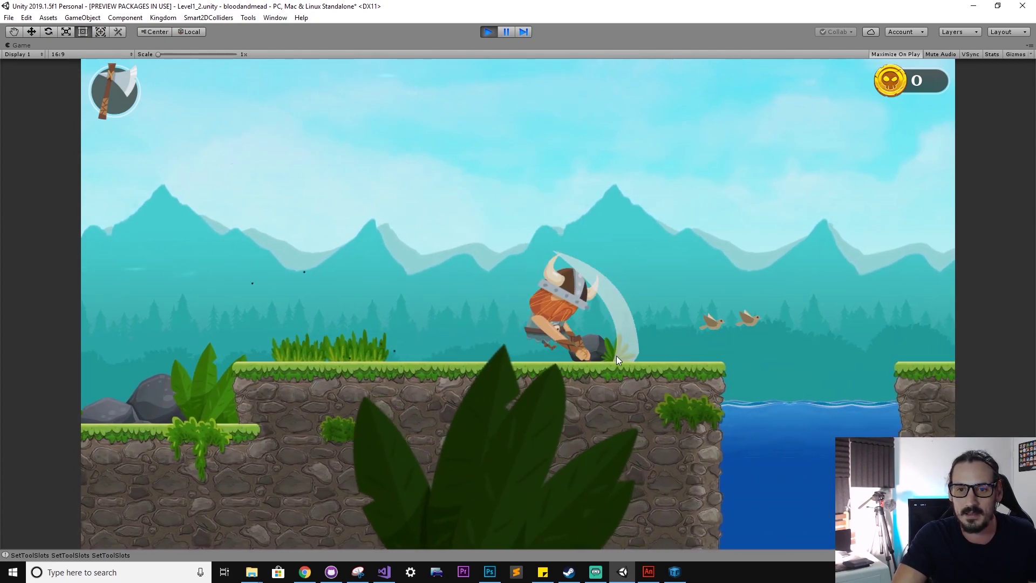
key(space)
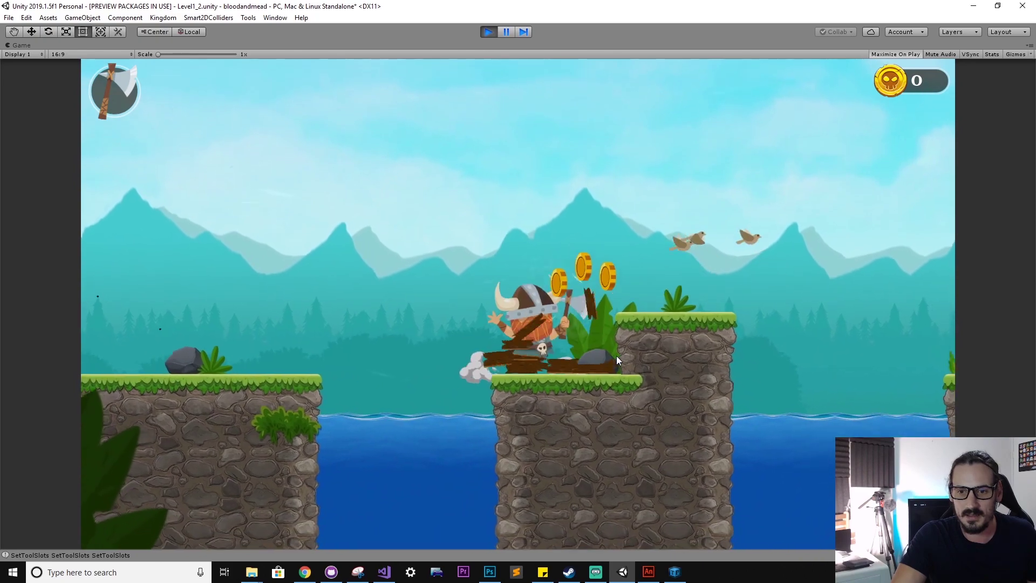
key(space)
key(space)
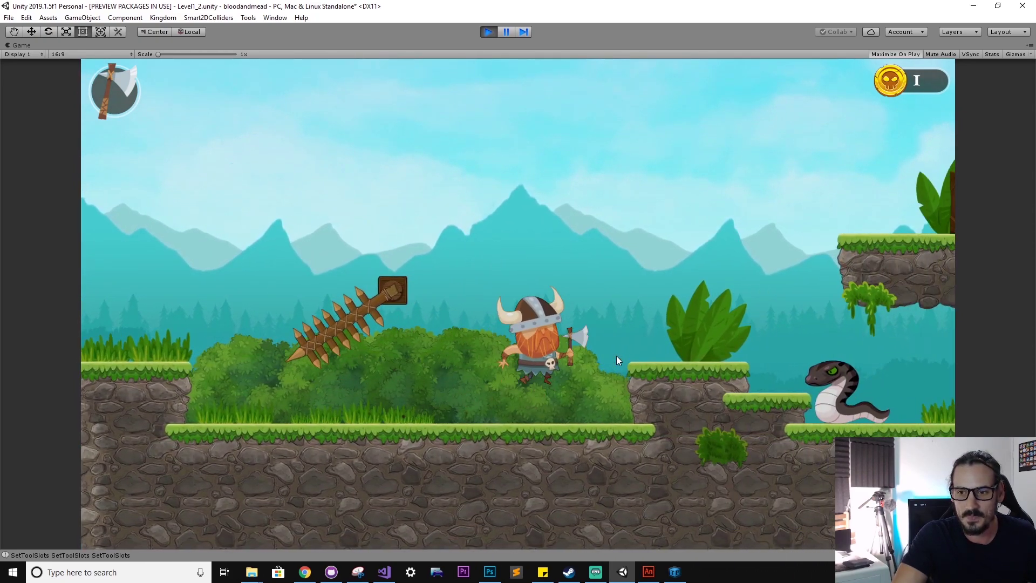
Step: Push the crates, defeat the snake and climb the stone platforms, reaching a second coin
key(space)
key(space)
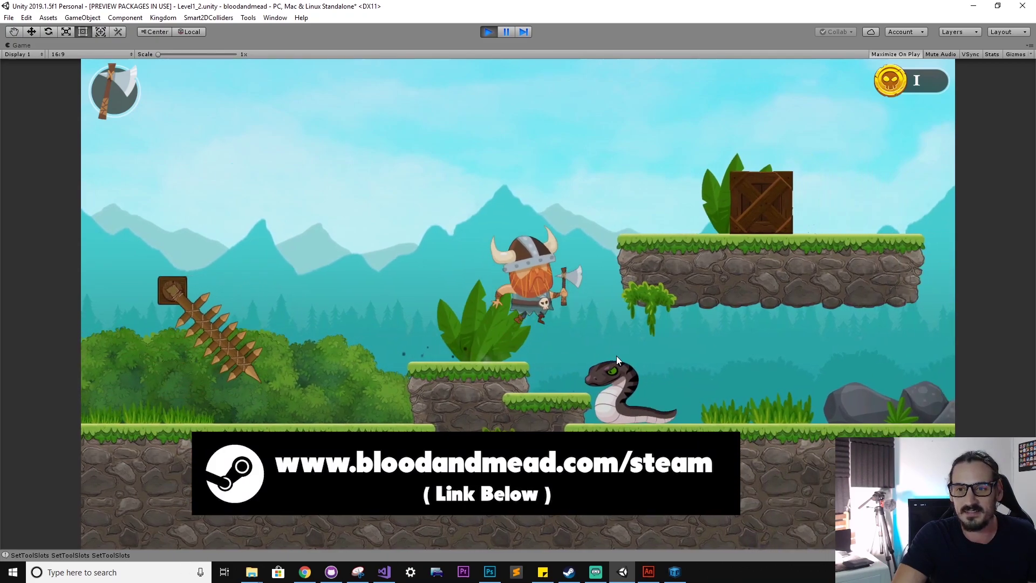
key(Right)
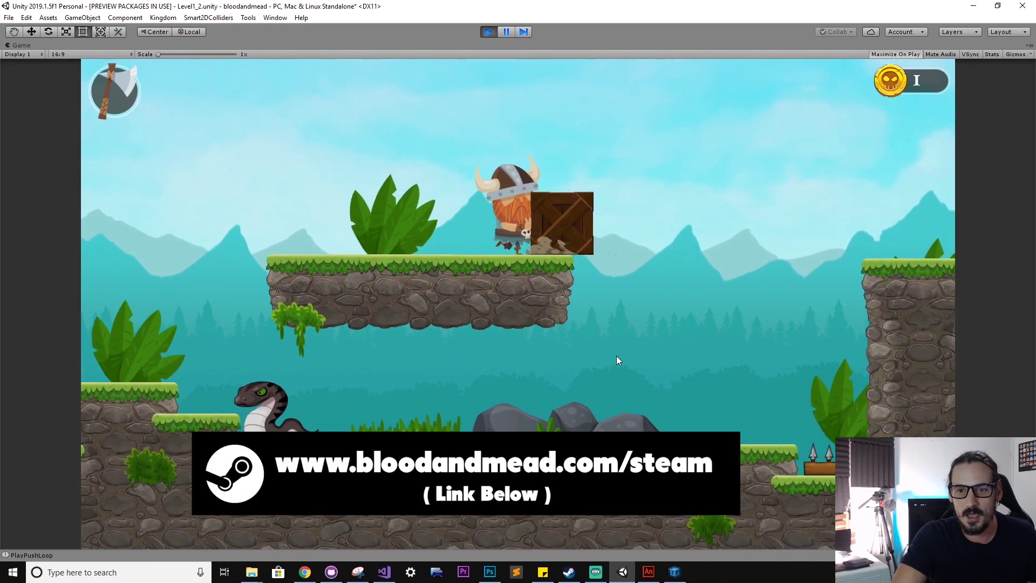
key(Left)
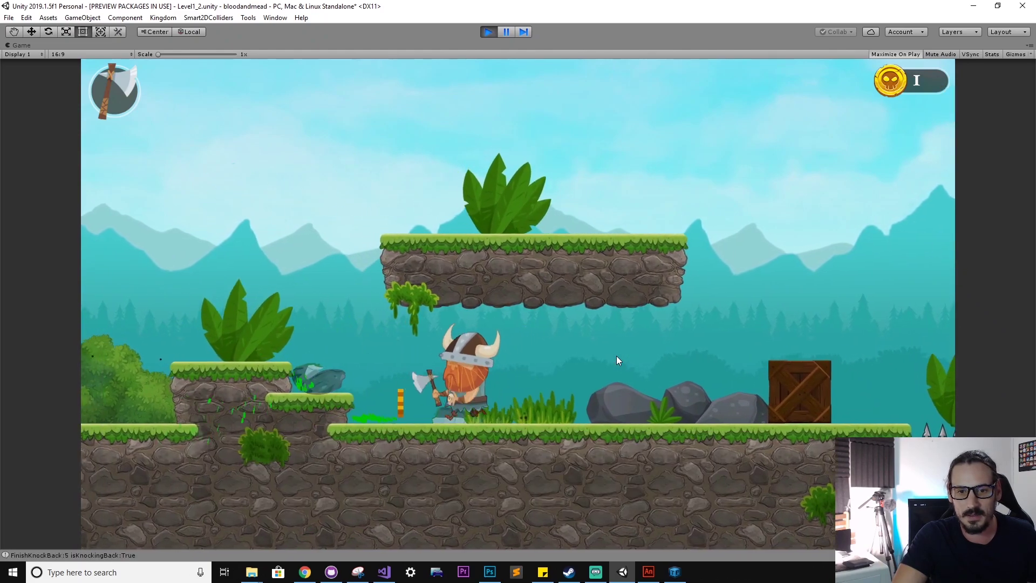
key(Right)
key(Right)
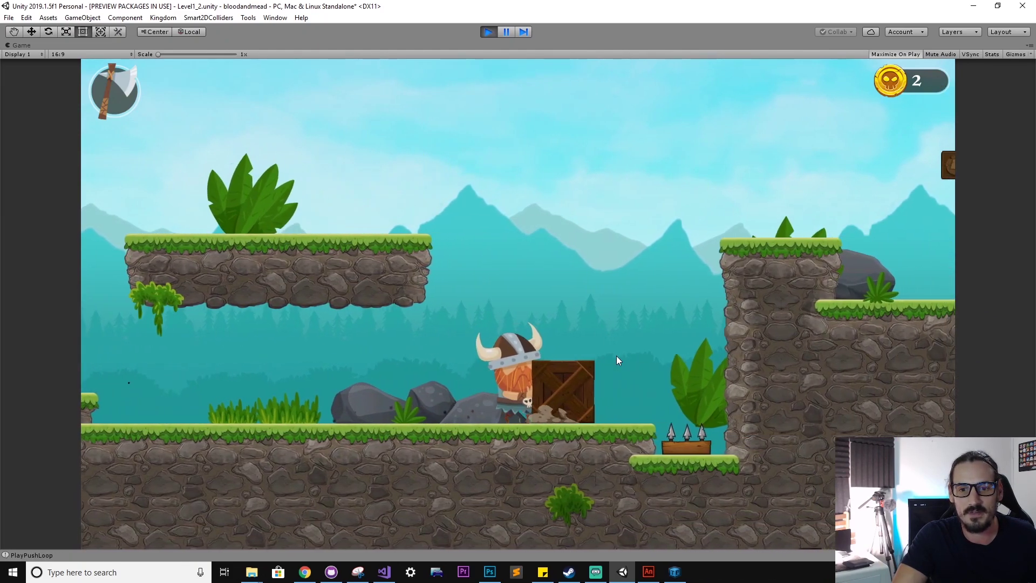
key(space)
key(Right)
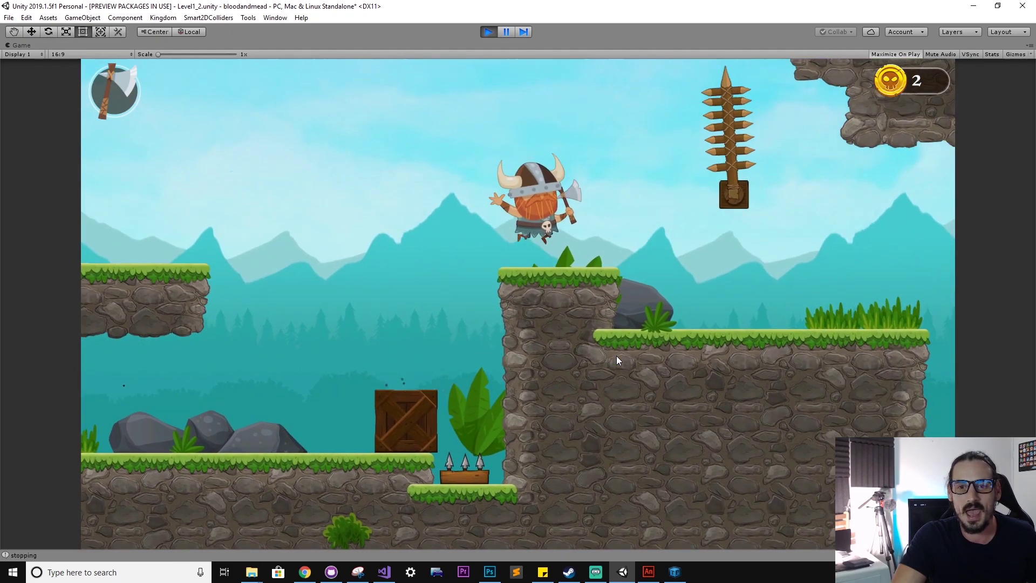
key(Right)
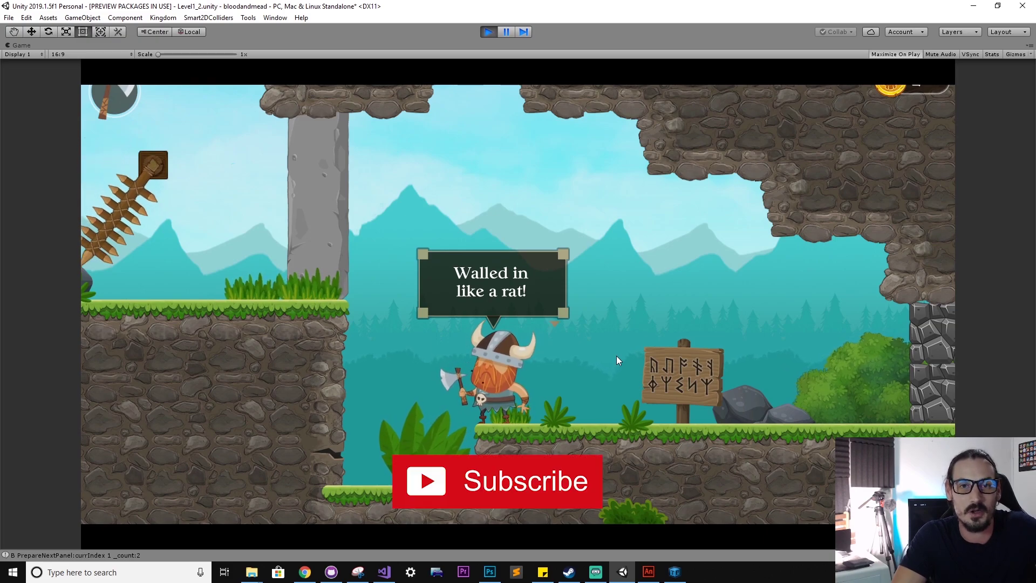
Step: Stop the running game to leave Play mode
click(485, 31)
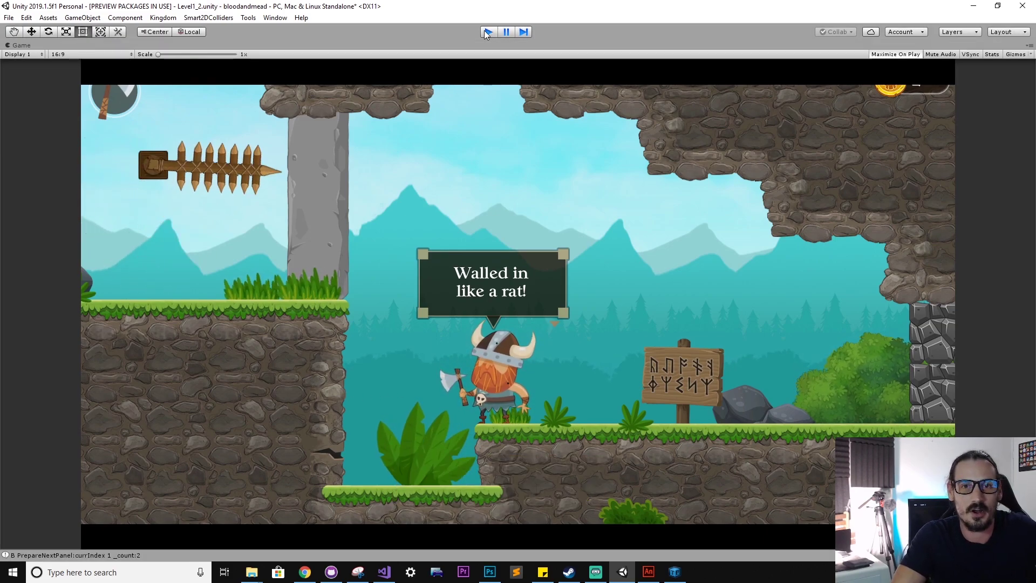